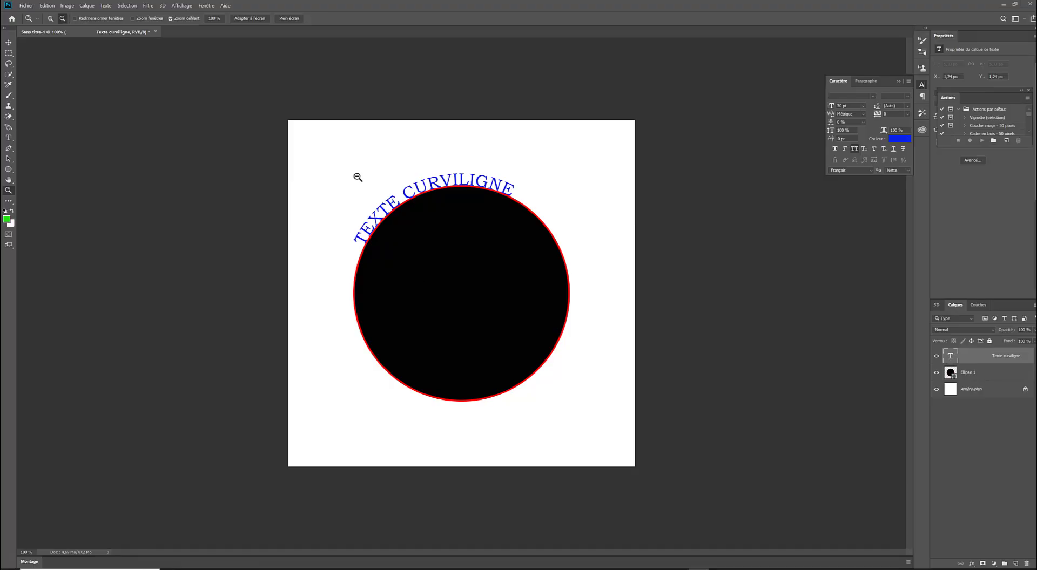
- Close all open documents, discarding the changes to the untitled curved-text document
{"action": "left_click", "coordinate": [26, 6]}
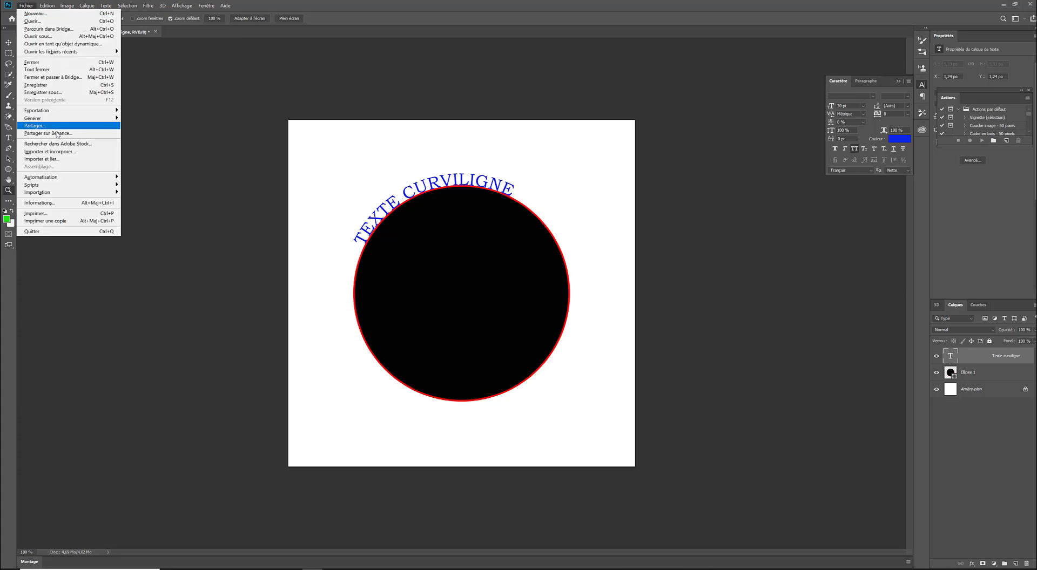
{"action": "left_click", "coordinate": [48, 70]}
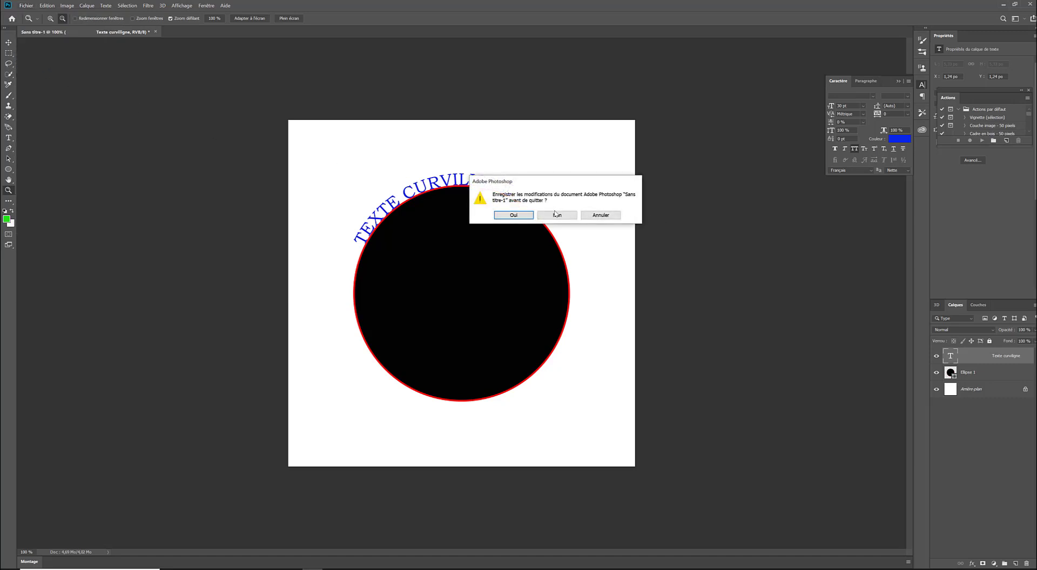
{"action": "left_click", "coordinate": [556, 215]}
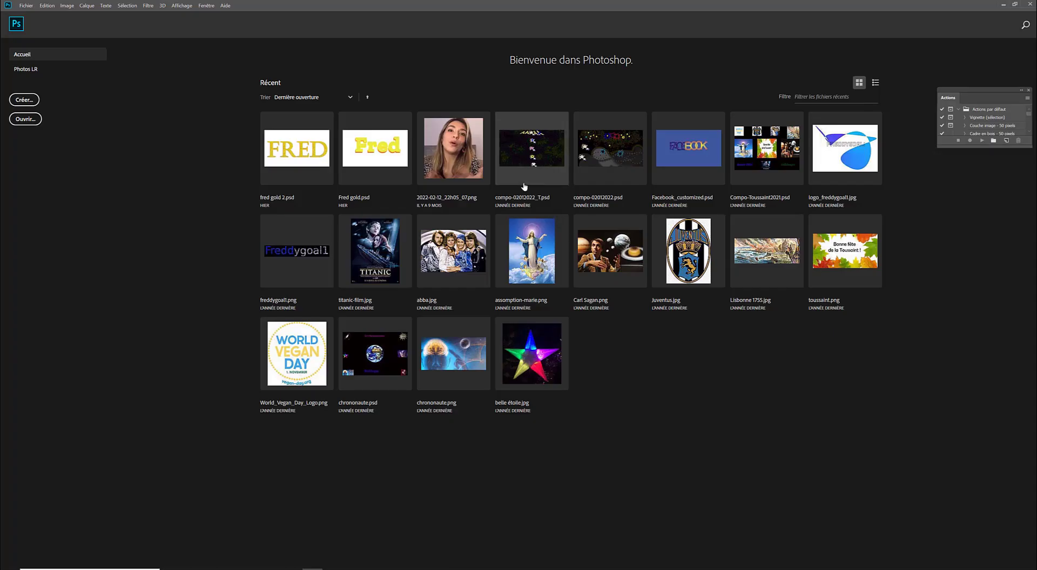
- Create a new 1280 x 1280 pixel document at 150 pixels per inch, in RGB colour with a white background
{"action": "left_click", "coordinate": [25, 100]}
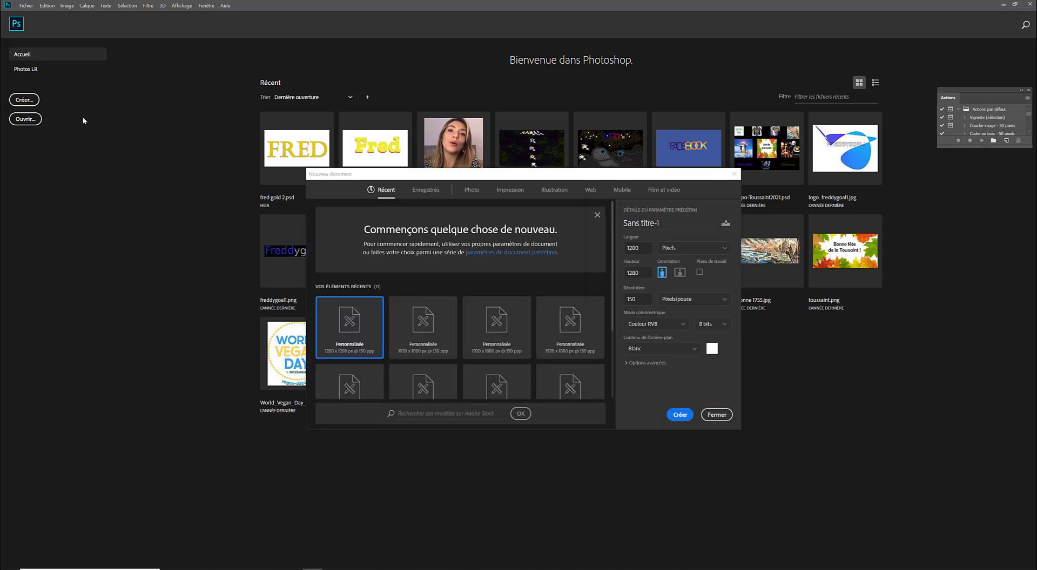
{"action": "left_click", "coordinate": [643, 246]}
{"action": "left_click", "coordinate": [679, 414]}
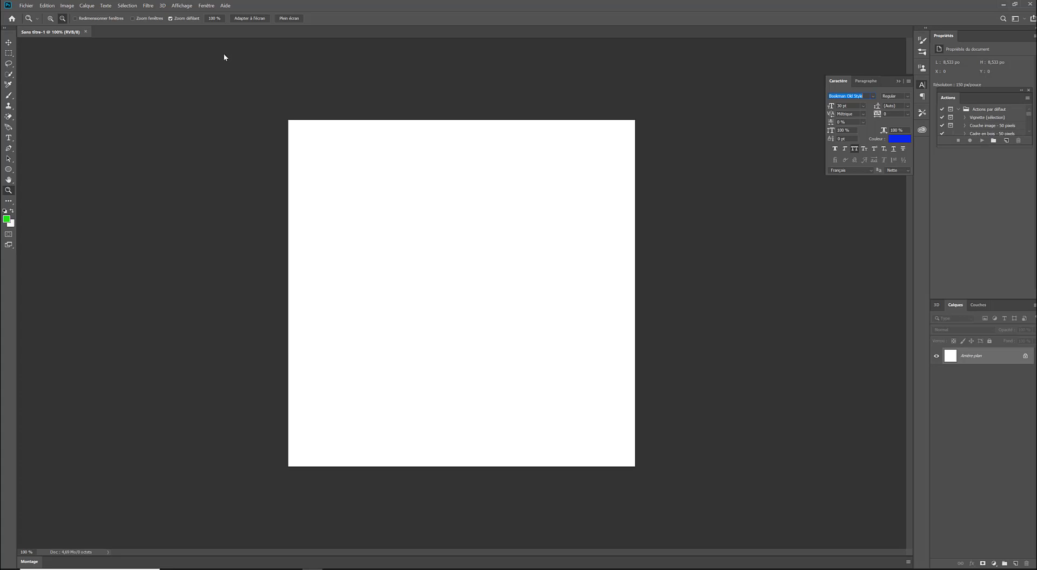
- Add a guide layout with 2 columns and 2 rows that divides the canvas through its centre
{"action": "left_click", "coordinate": [175, 7]}
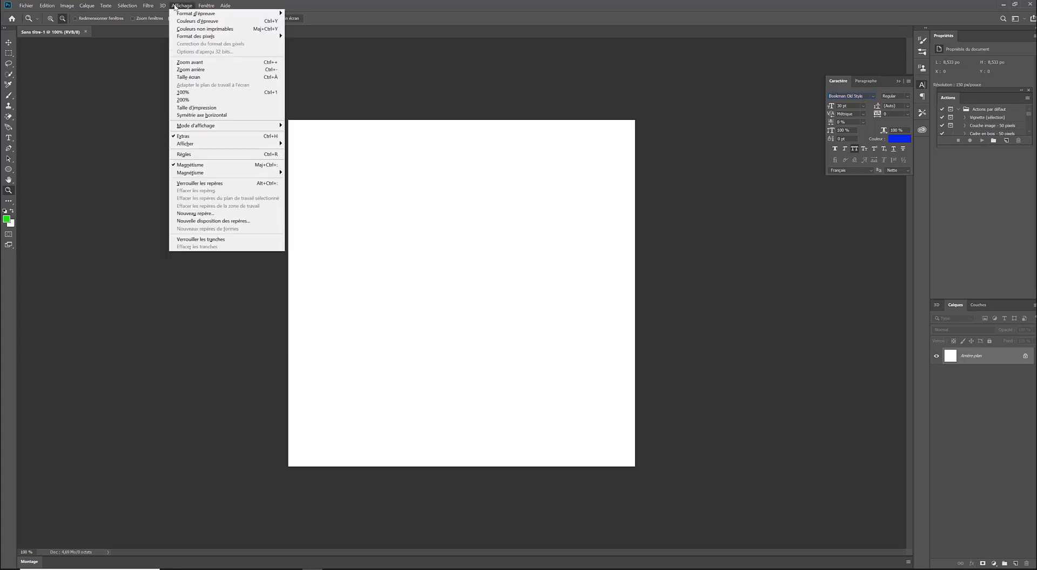
{"action": "left_click", "coordinate": [224, 222]}
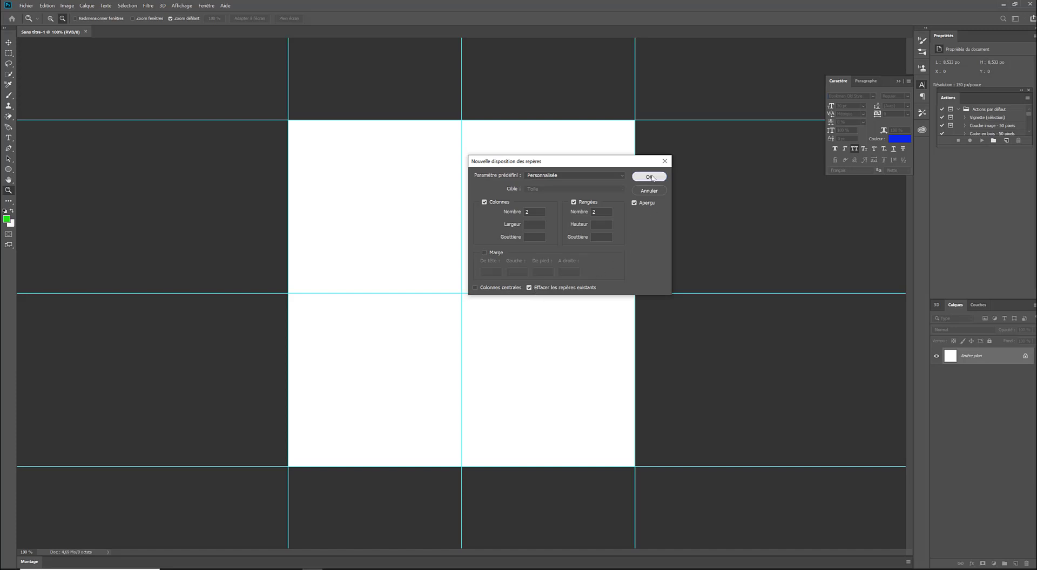
{"action": "left_click", "coordinate": [650, 177]}
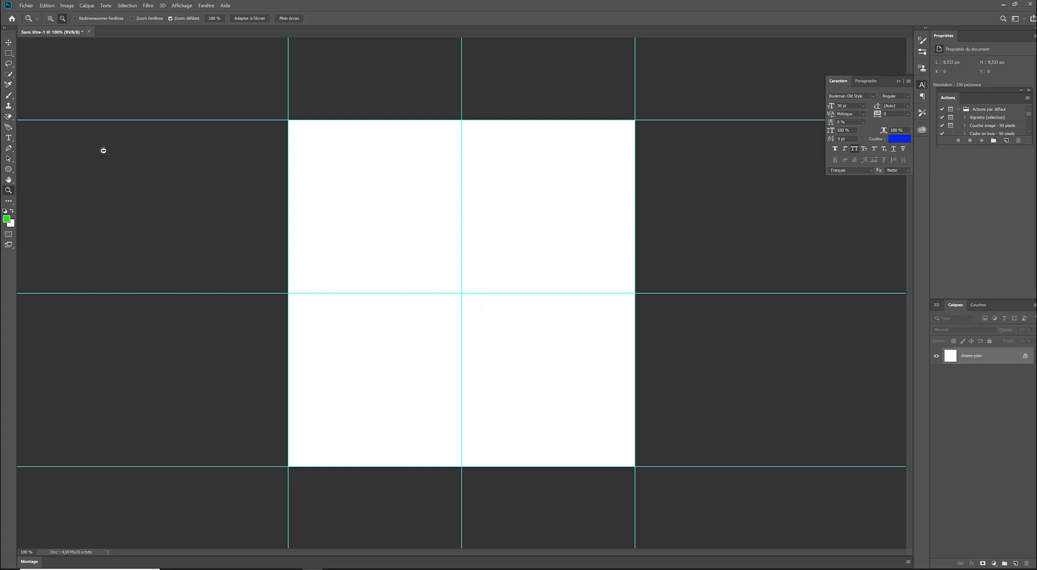
- Create an 800 x 800 px ellipse shape drawn from the centre at the intersection of the middle guides
{"action": "left_click", "coordinate": [12, 173]}
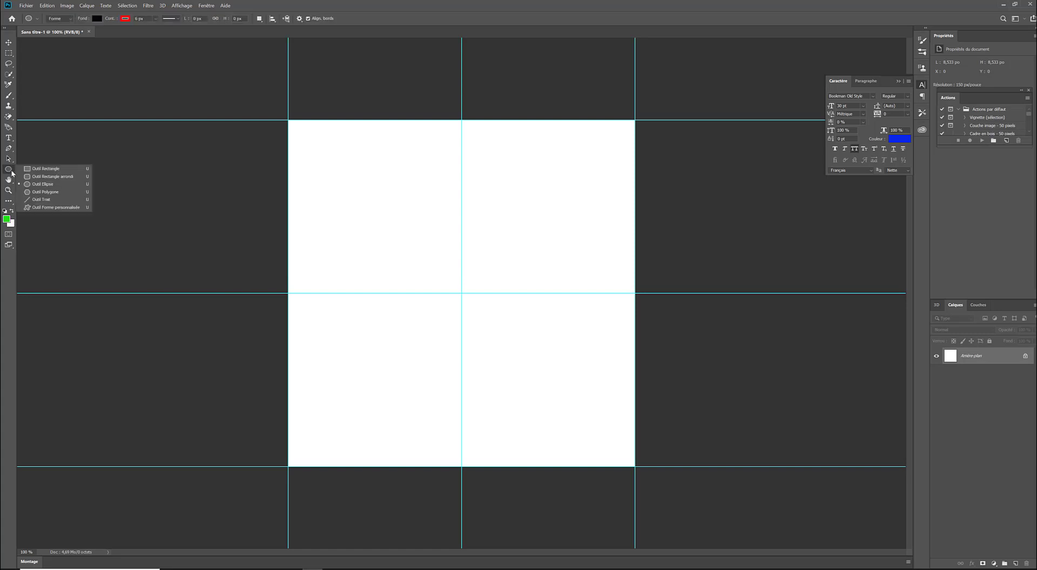
{"action": "left_click", "coordinate": [52, 186]}
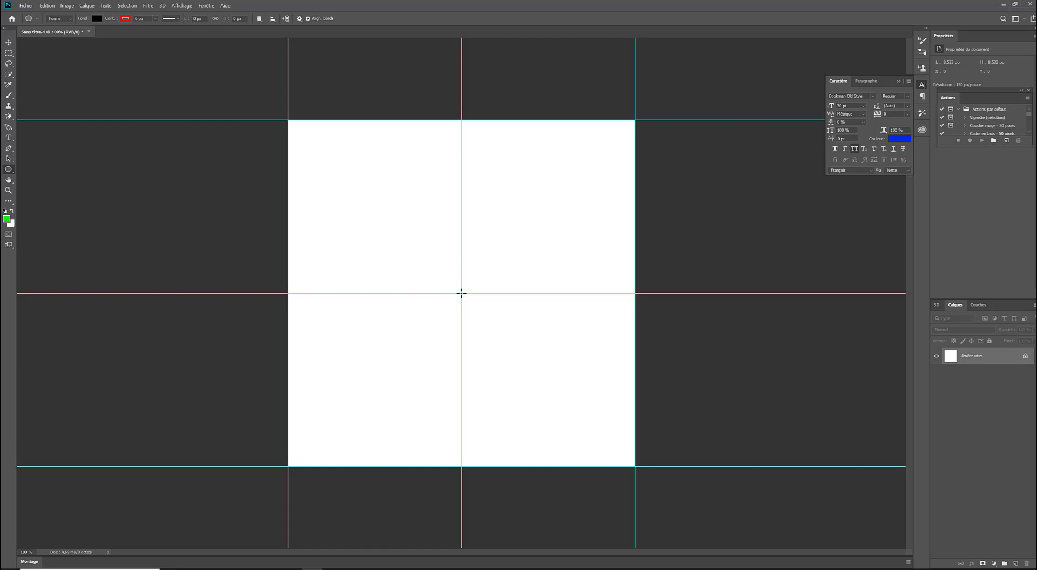
{"action": "left_click", "coordinate": [461, 293]}
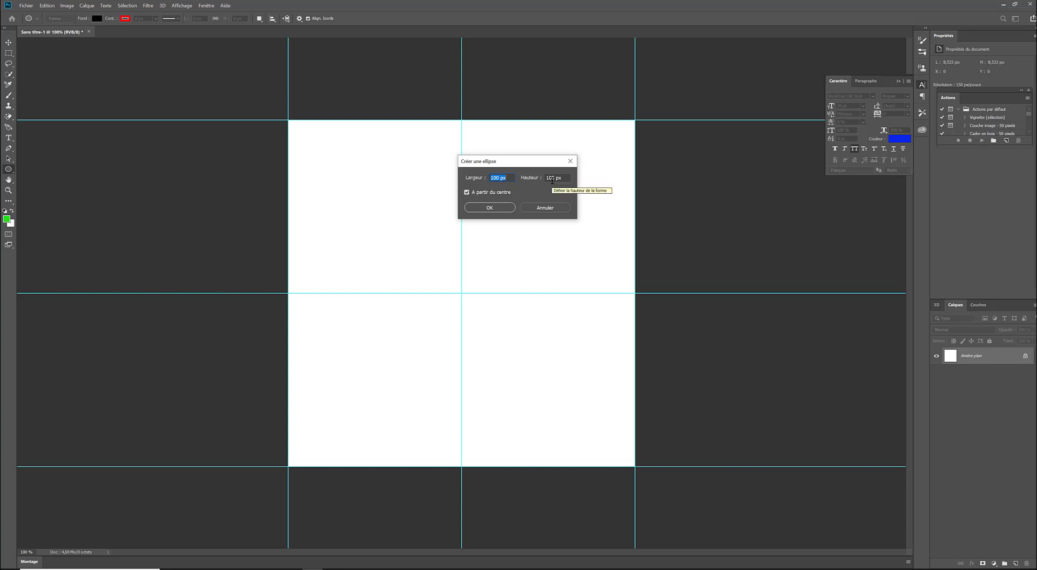
{"action": "type", "text": "8"}
{"action": "key", "text": "BackSpace"}
{"action": "key", "text": "BackSpace"}
{"action": "key", "text": "BackSpace"}
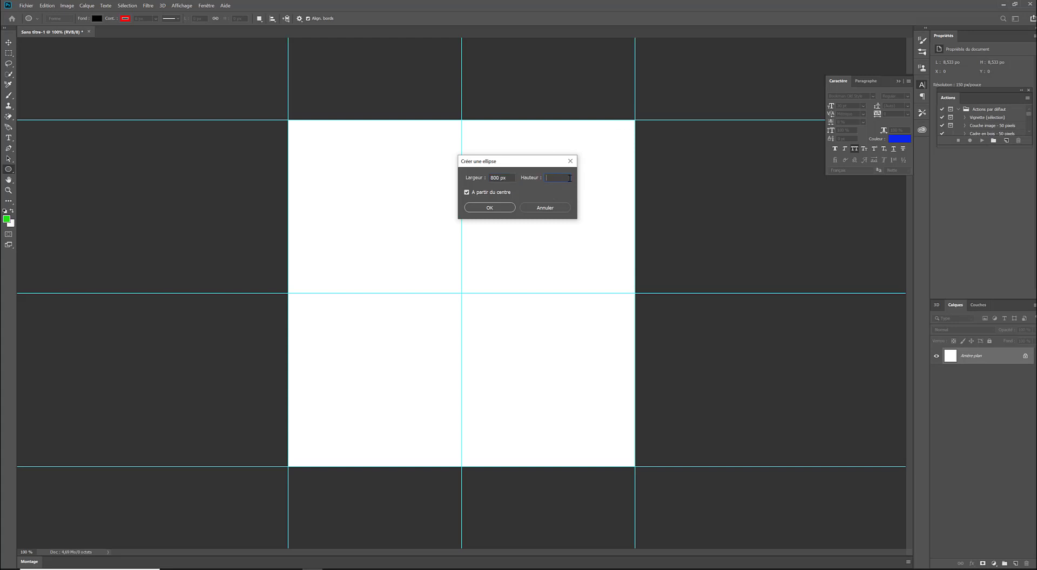
{"action": "type", "text": "800"}
{"action": "left_click", "coordinate": [500, 208]}
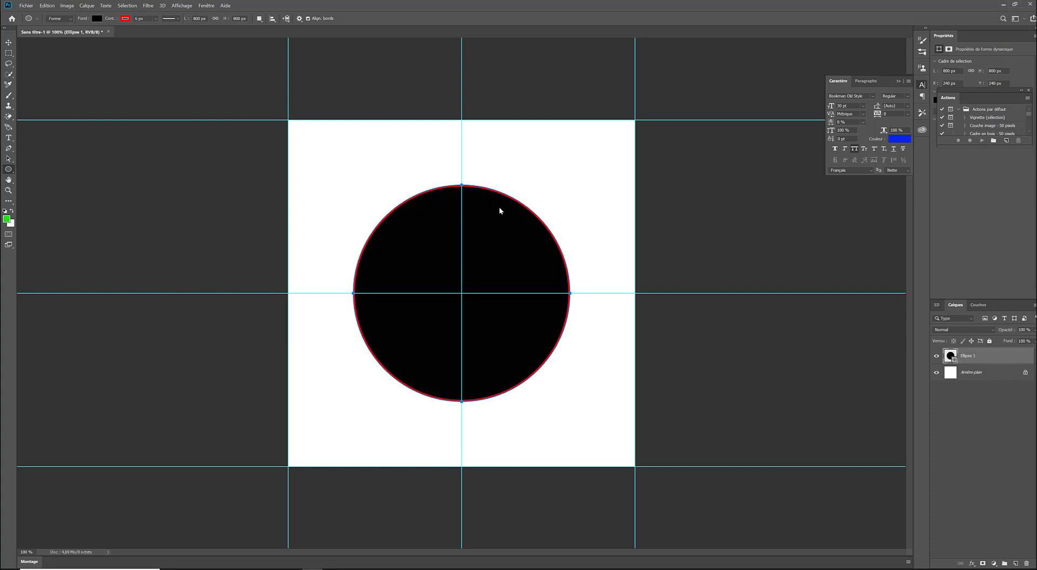
- Set the circle's fill colour to green and its stroke colour to blue
{"action": "left_click", "coordinate": [97, 19]}
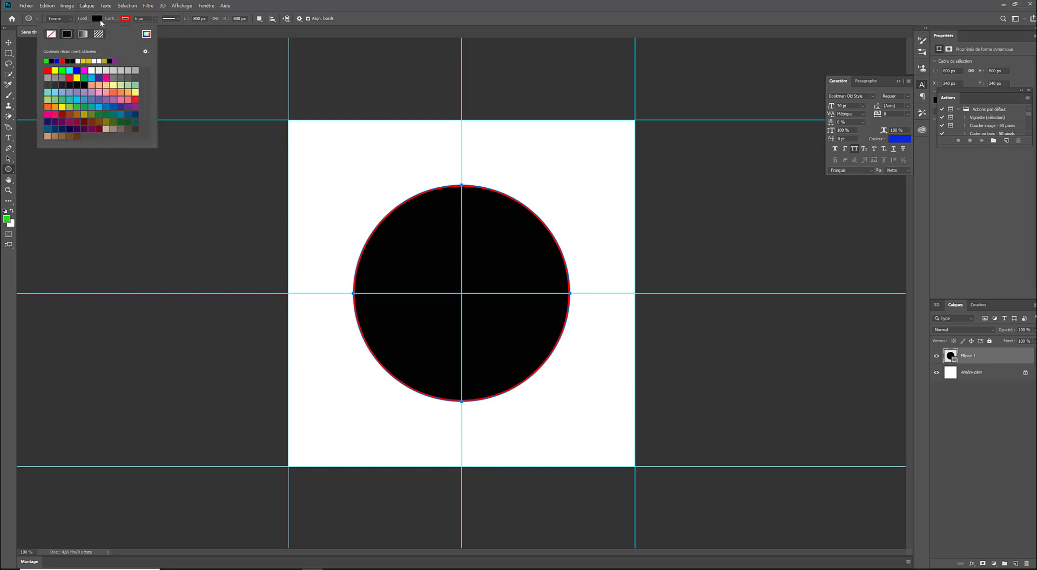
{"action": "left_click", "coordinate": [84, 78]}
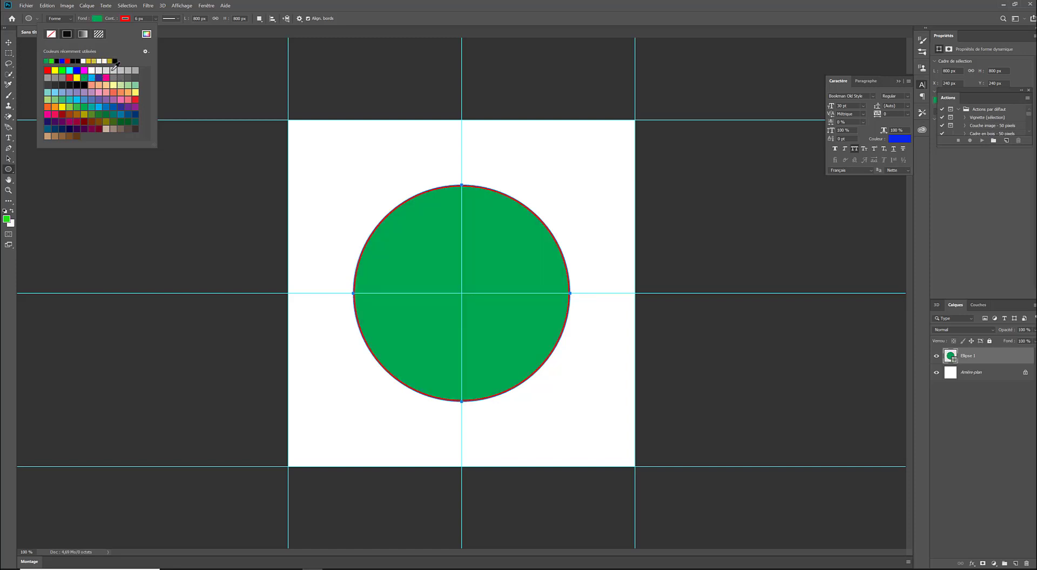
{"action": "left_click", "coordinate": [126, 18]}
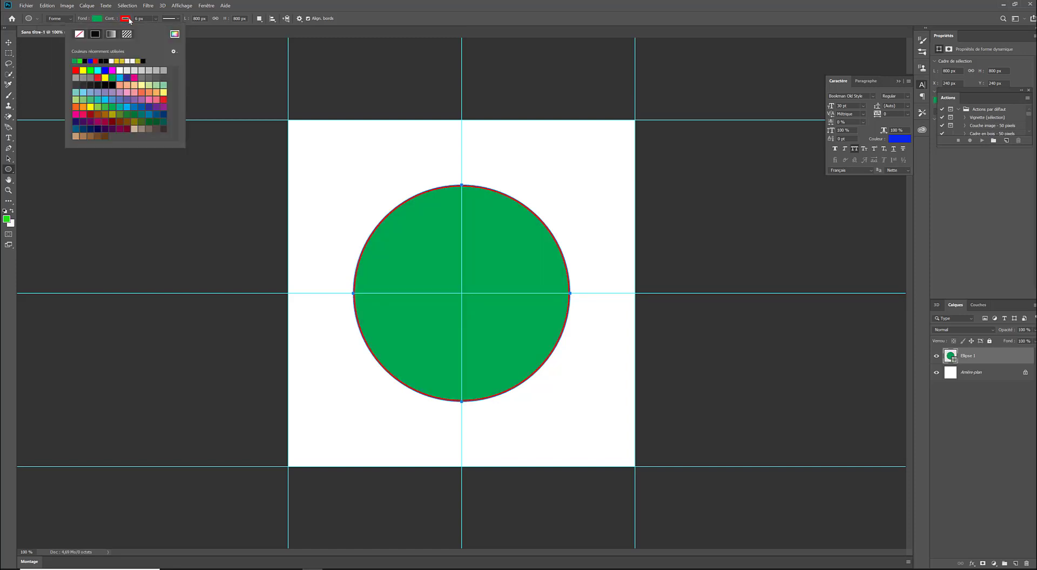
{"action": "left_click", "coordinate": [104, 70]}
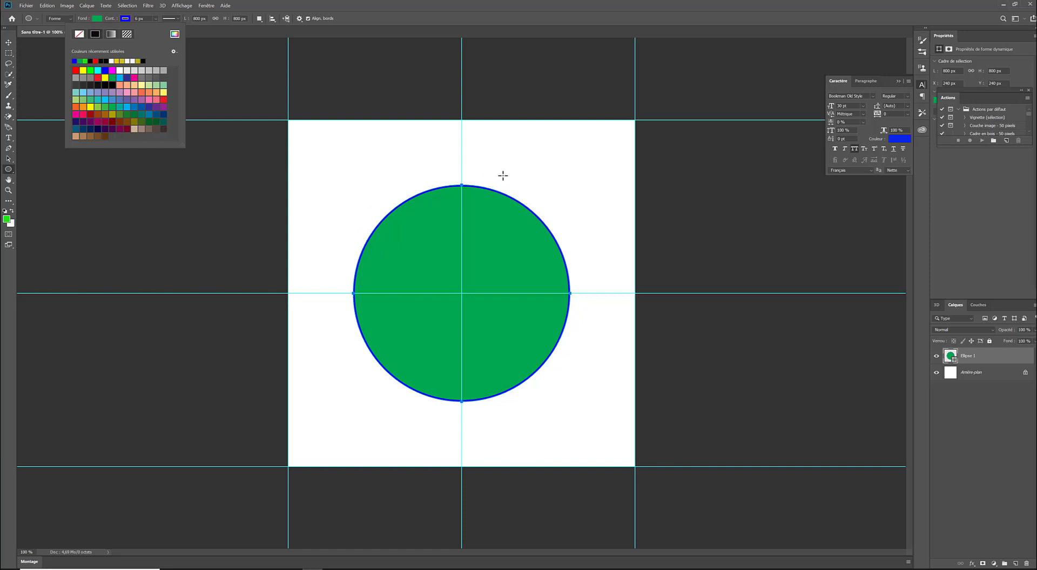
- Add text along the circle's outline from its upper-left edge, replacing the placeholder with "PHOTOSHOP: LA FORMATION POUR LE TEXTE CURVILIGNE"
{"action": "left_click", "coordinate": [8, 138]}
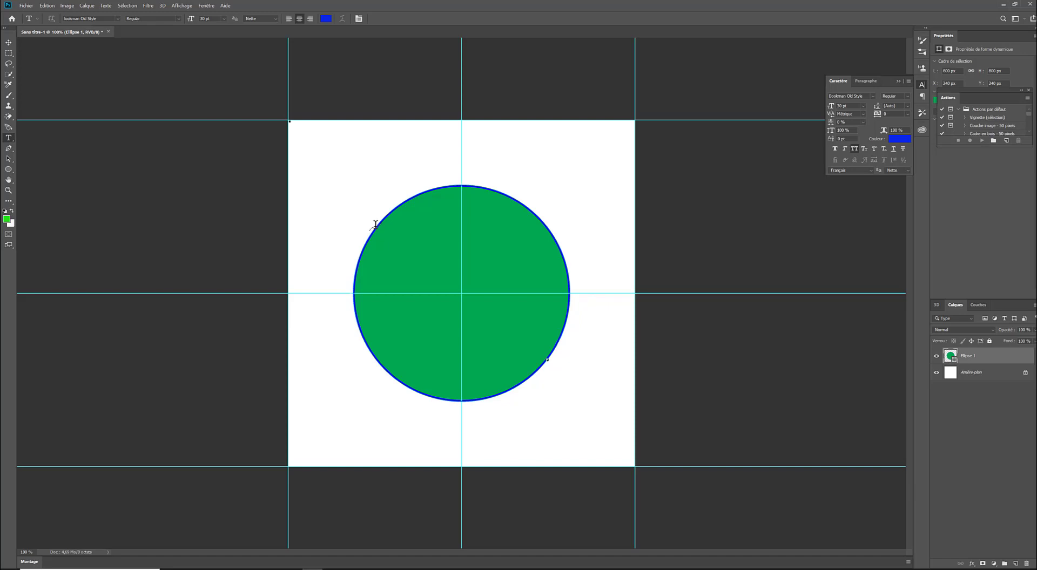
{"action": "left_click", "coordinate": [375, 224]}
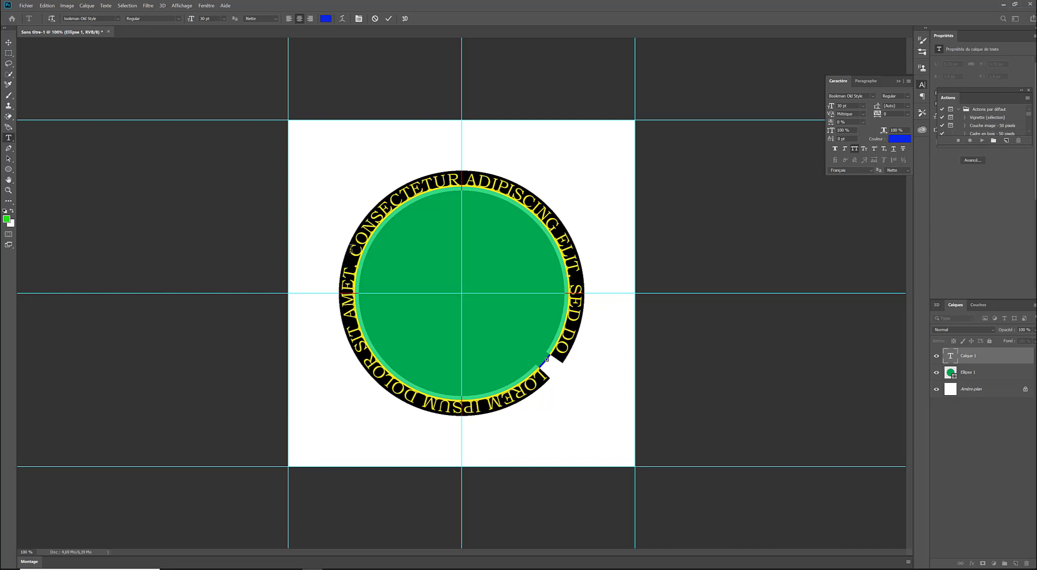
{"action": "left_click", "coordinate": [349, 250]}
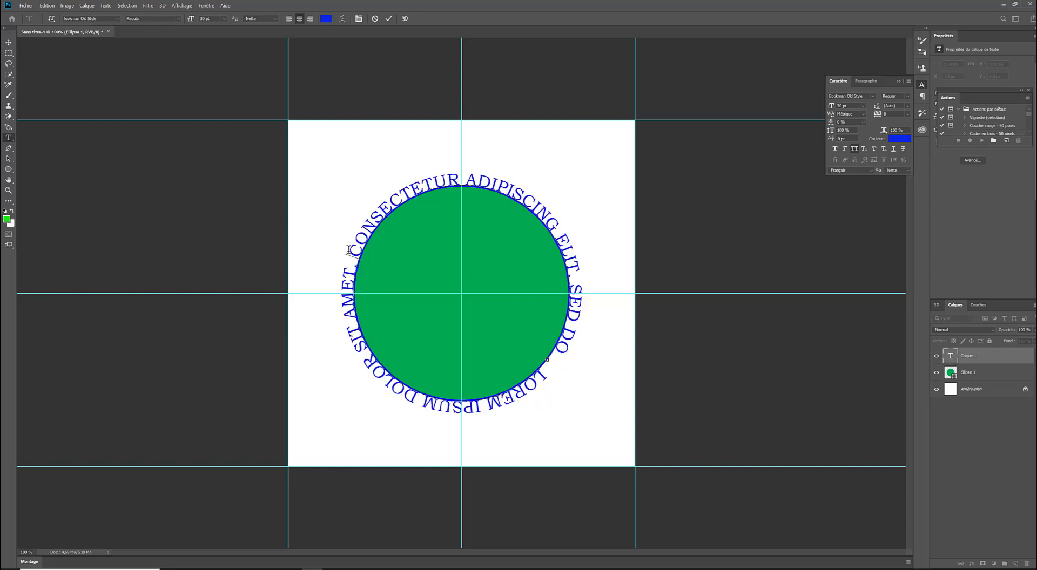
{"action": "left_click_drag", "start_coordinate": [348, 250], "coordinate": [465, 179]}
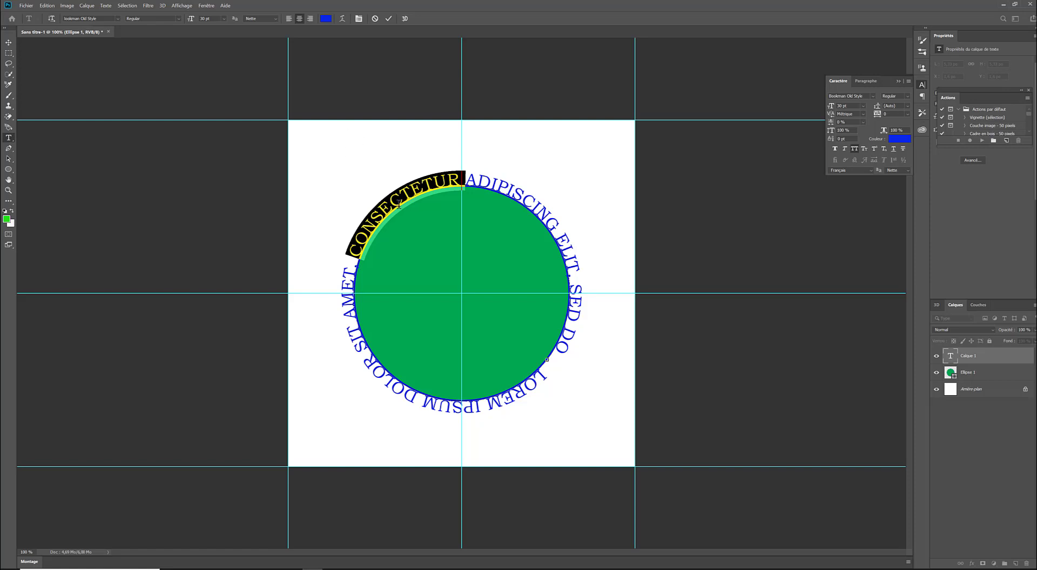
{"action": "key", "text": "ctrl+a"}
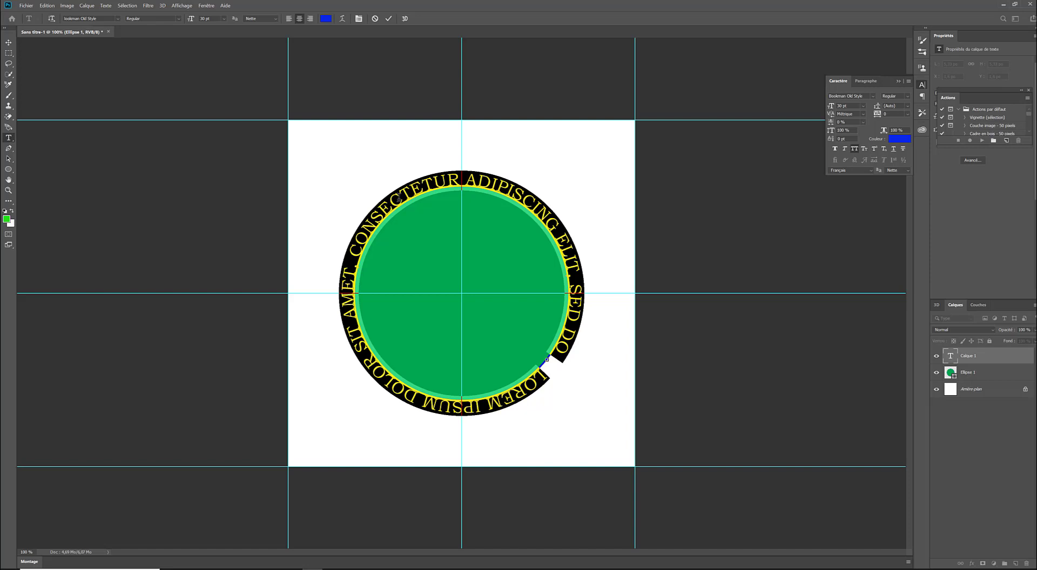
{"action": "type", "text": "P"}
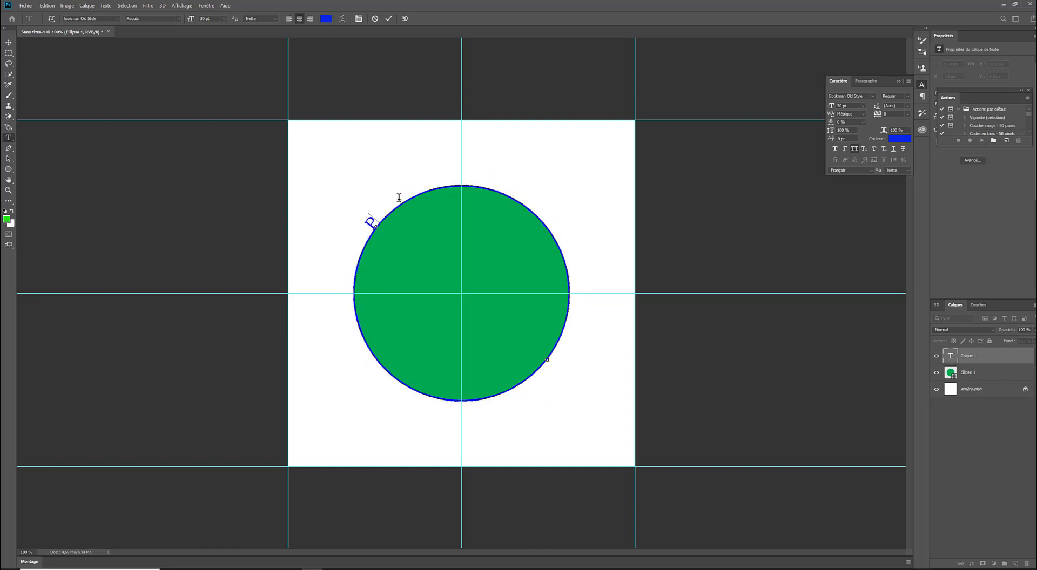
{"action": "type", "text": "HOTOSHOP"}
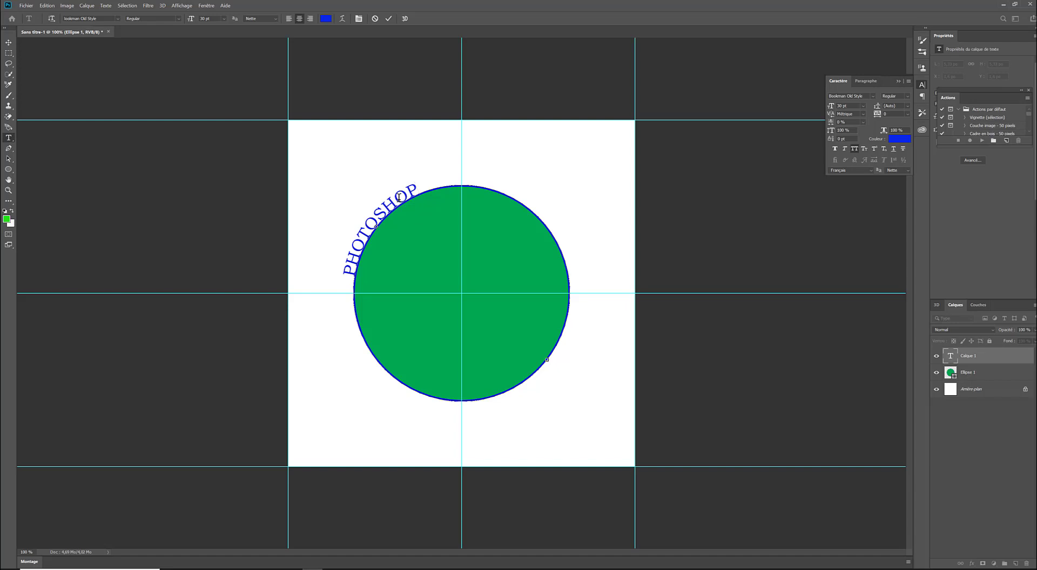
{"action": "type", "text": ":"}
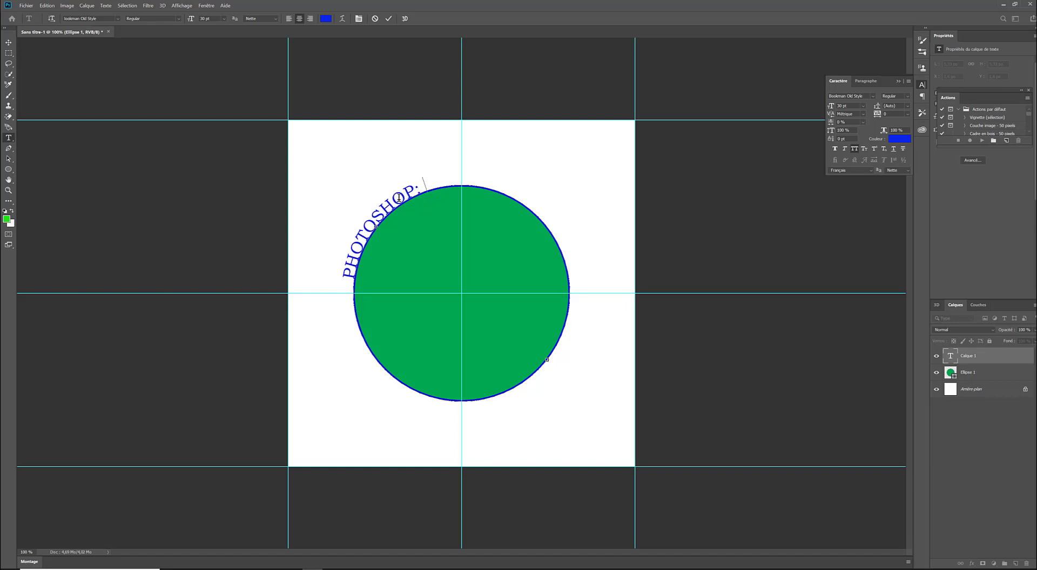
{"action": "type", "text": " LA"}
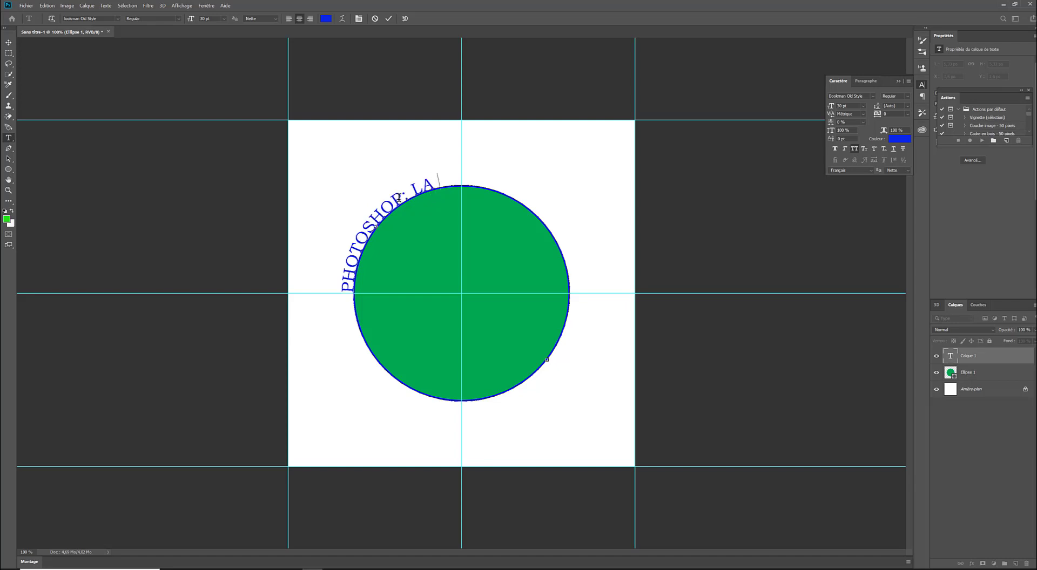
{"action": "type", "text": " FOR"}
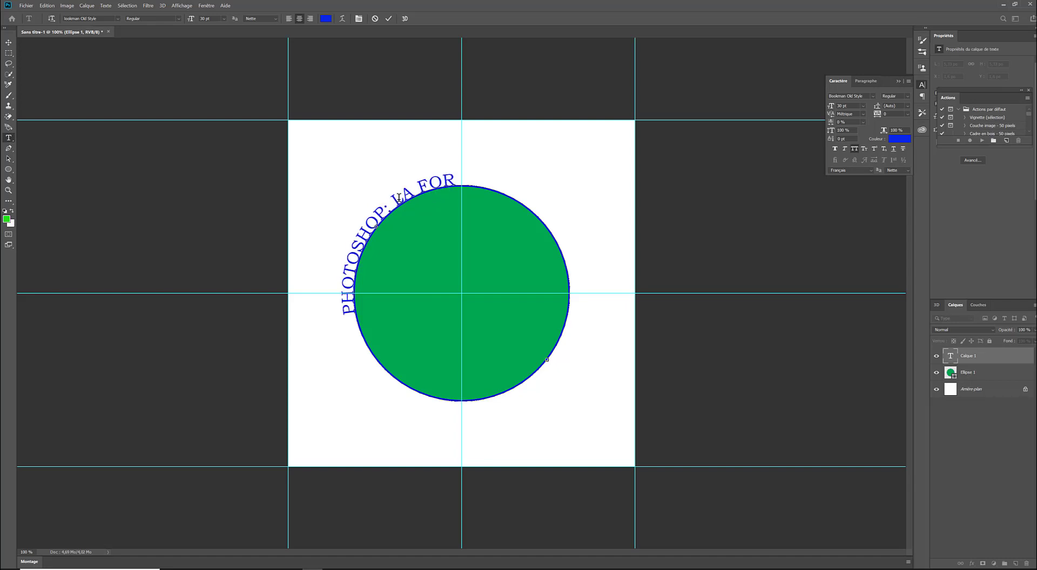
{"action": "type", "text": "MAT"}
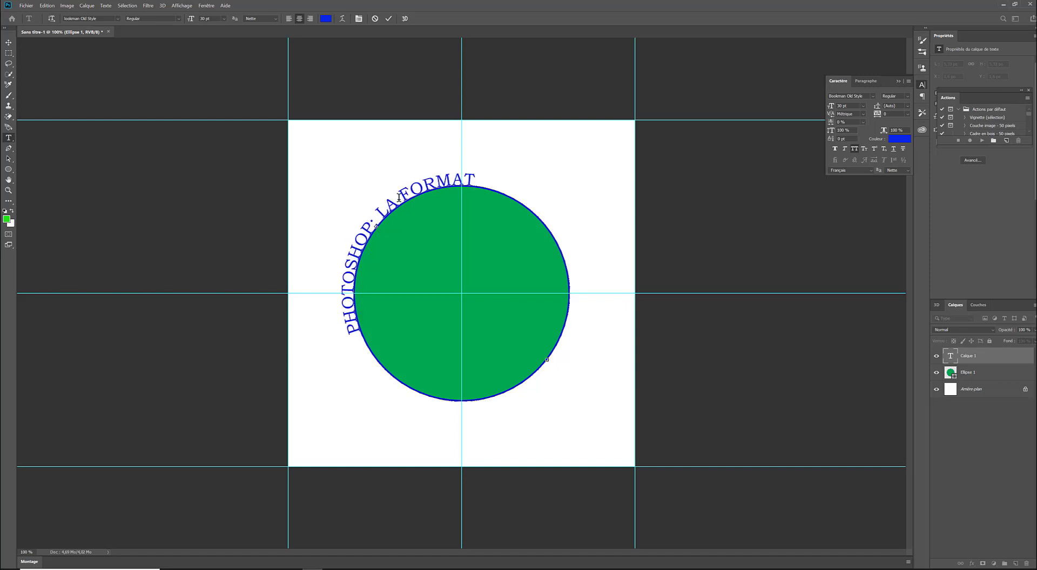
{"action": "type", "text": "ION P"}
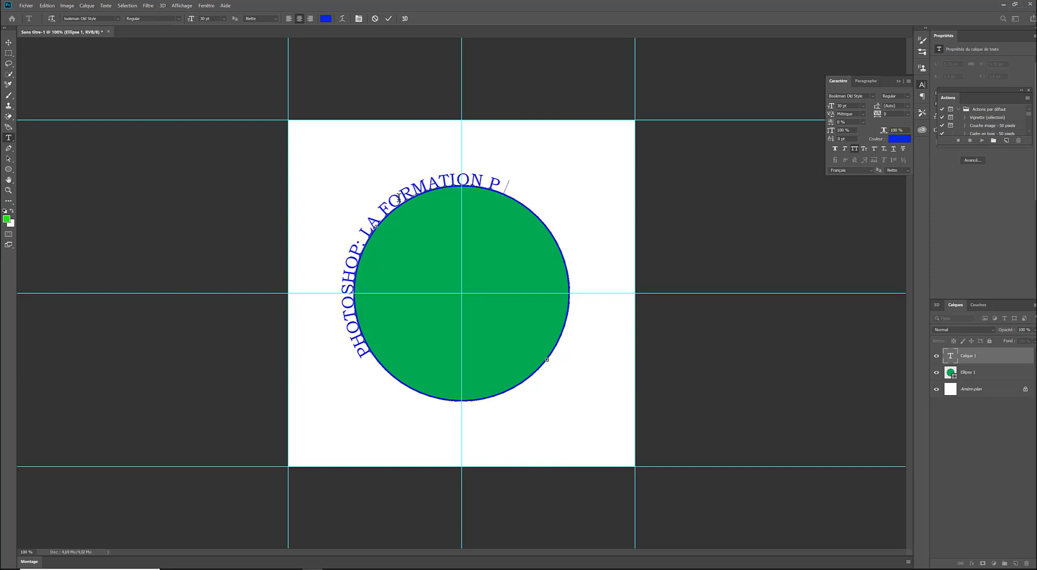
{"action": "type", "text": "OUR L"}
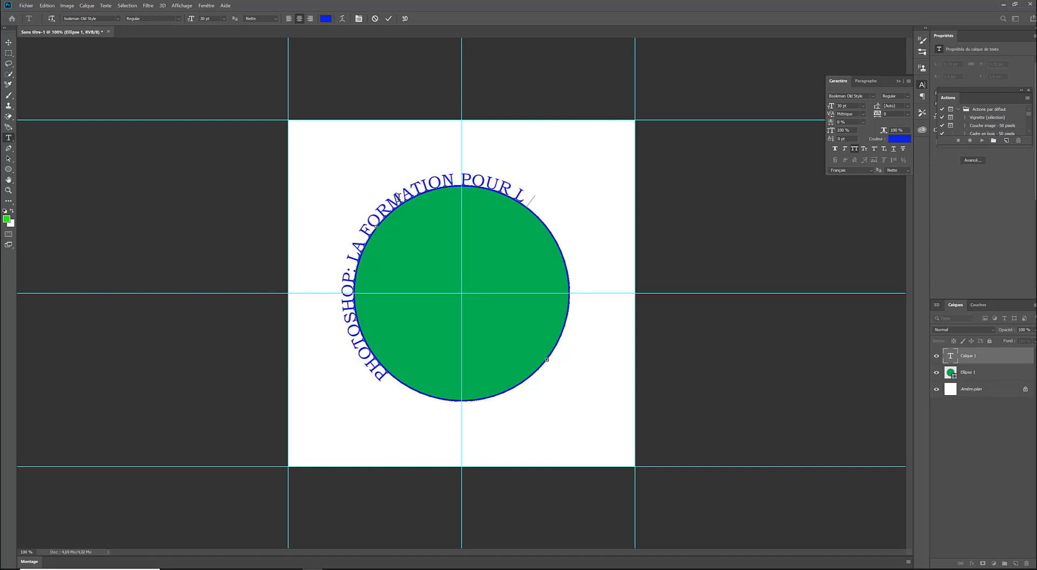
{"action": "type", "text": "E TEXTE"}
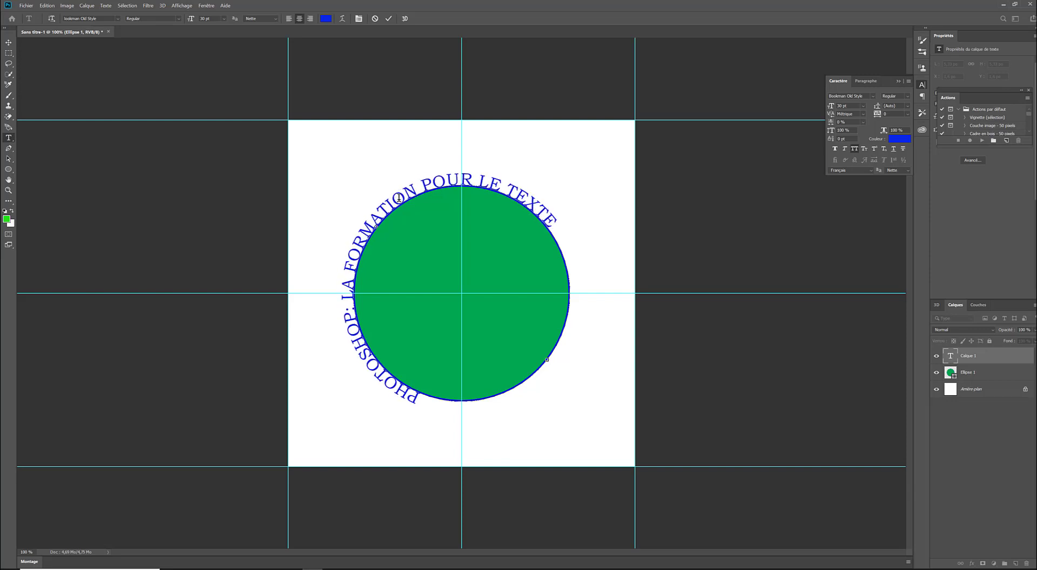
{"action": "type", "text": " CU"}
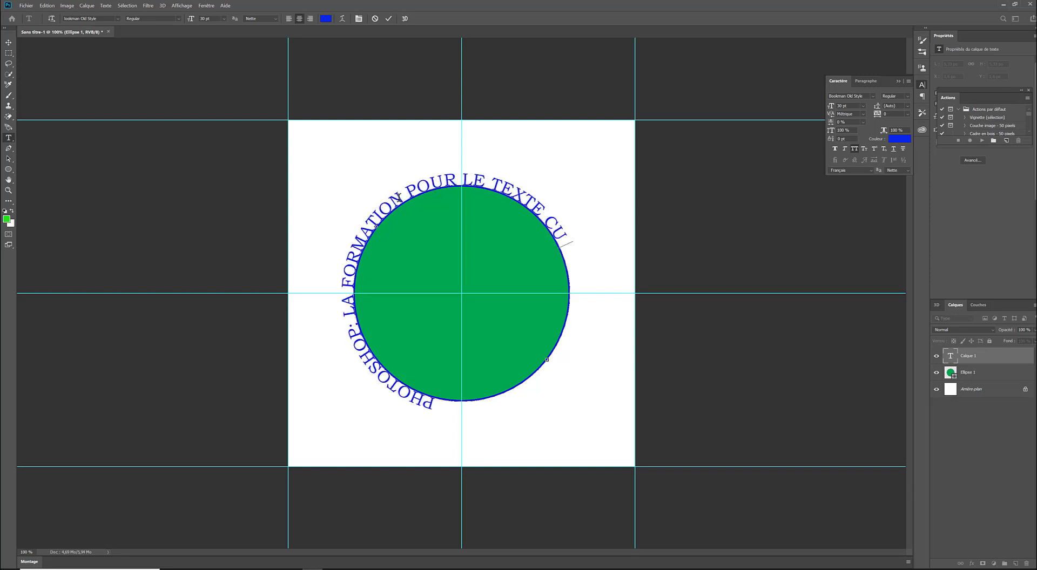
{"action": "type", "text": "RVILIGNE"}
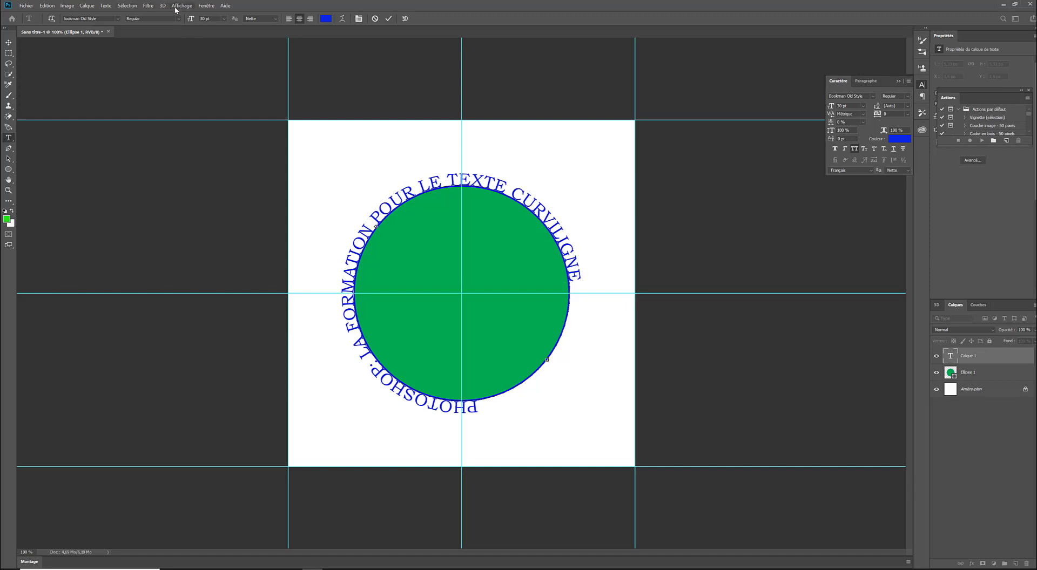
- Hide the Character formatting settings and display them again
{"action": "left_click", "coordinate": [106, 6]}
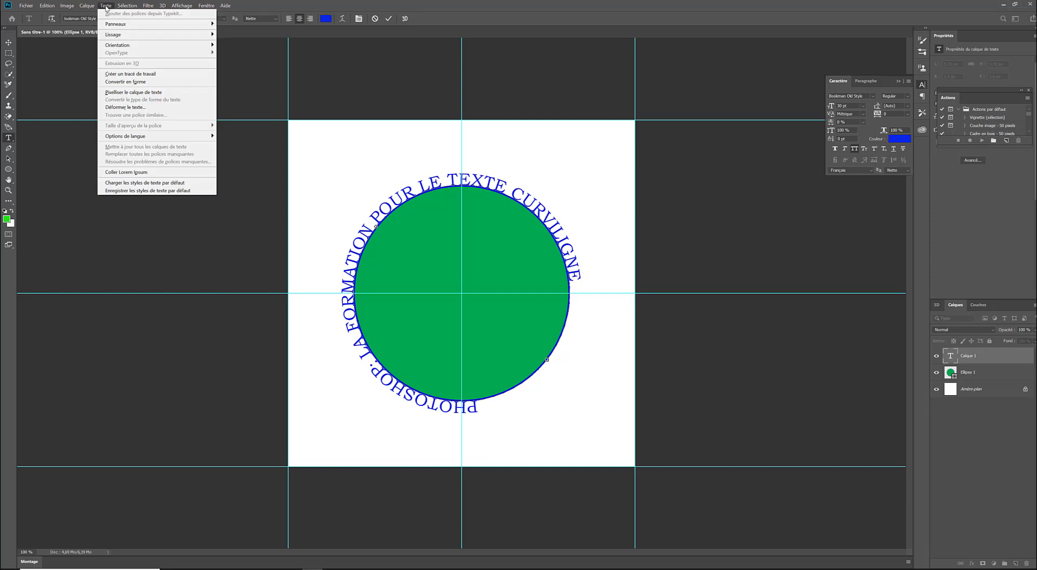
{"action": "mouse_move", "coordinate": [131, 26]}
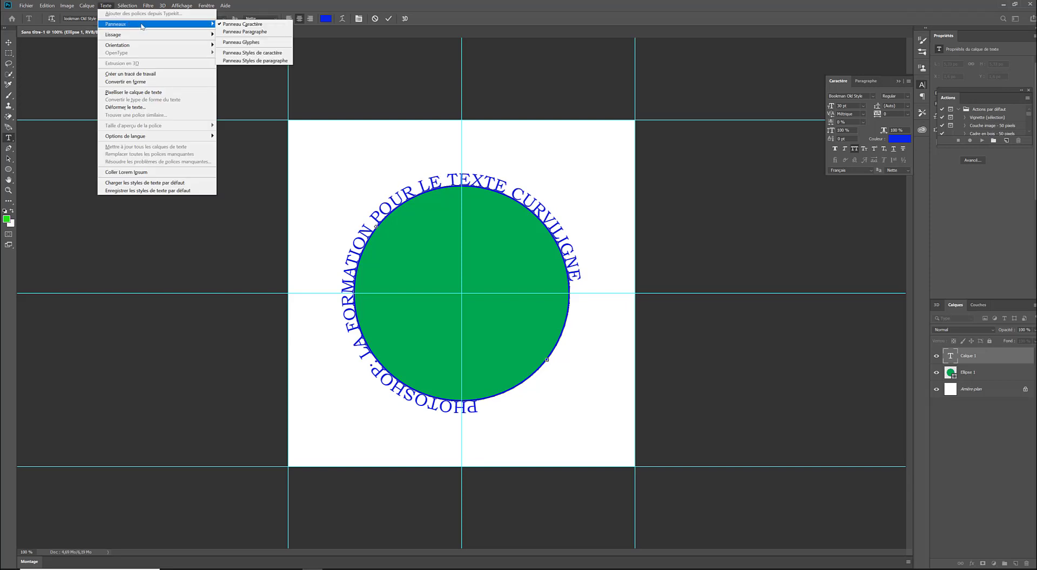
{"action": "left_click", "coordinate": [109, 92]}
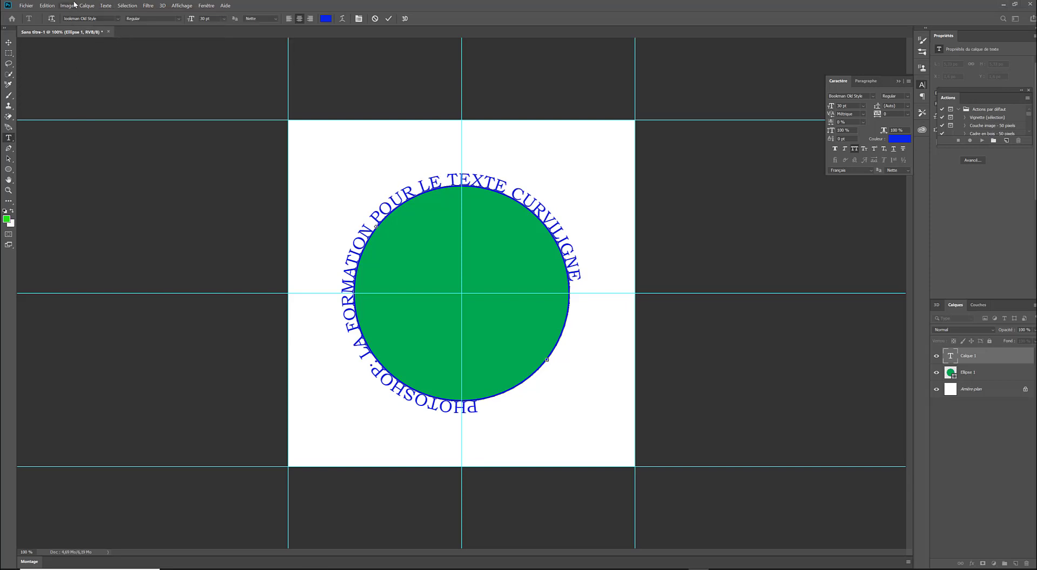
{"action": "left_click", "coordinate": [106, 5]}
{"action": "mouse_move", "coordinate": [123, 24]}
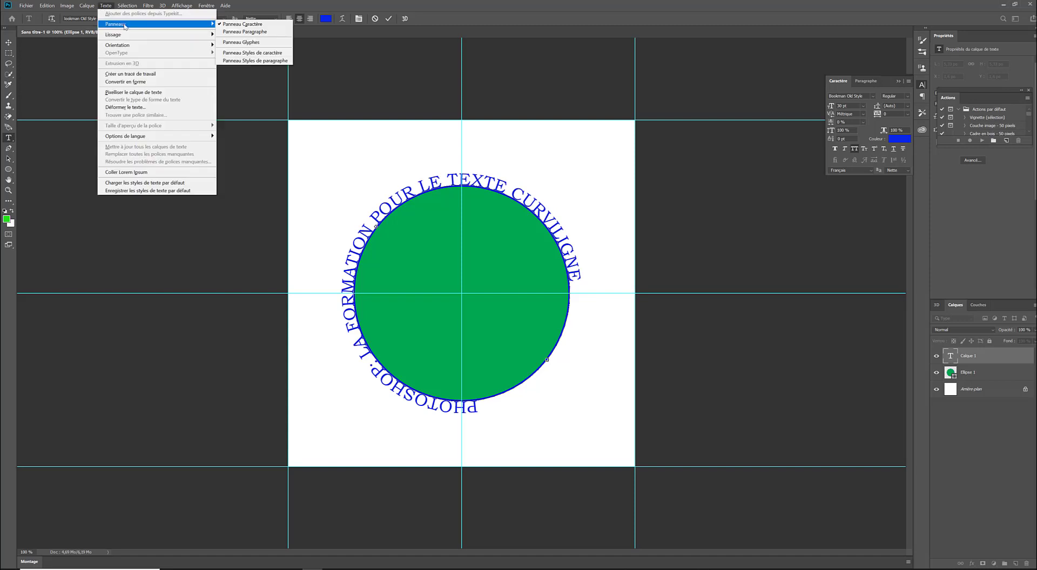
{"action": "left_click", "coordinate": [243, 24]}
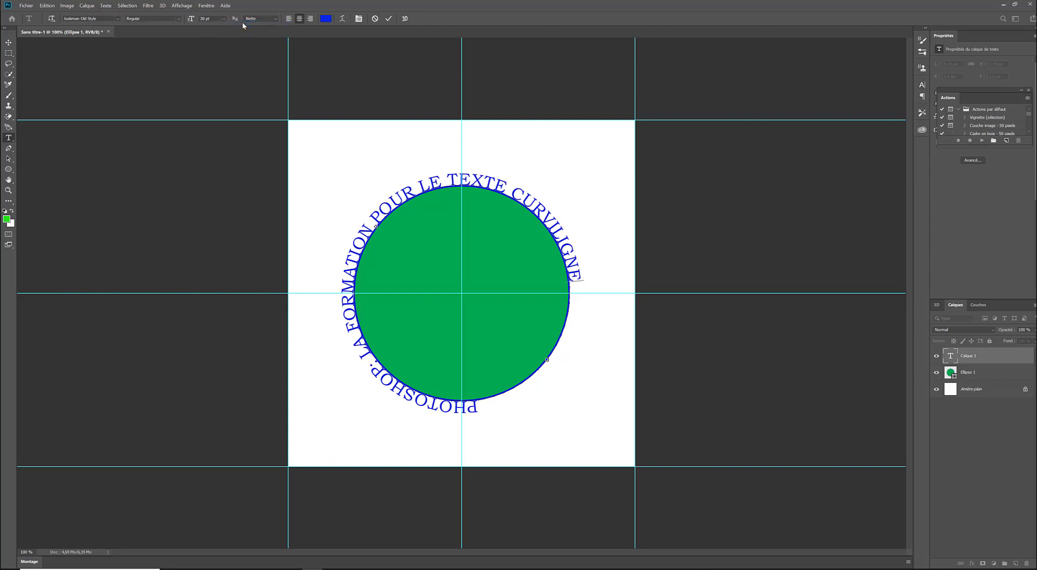
{"action": "left_click", "coordinate": [105, 6]}
{"action": "mouse_move", "coordinate": [128, 25]}
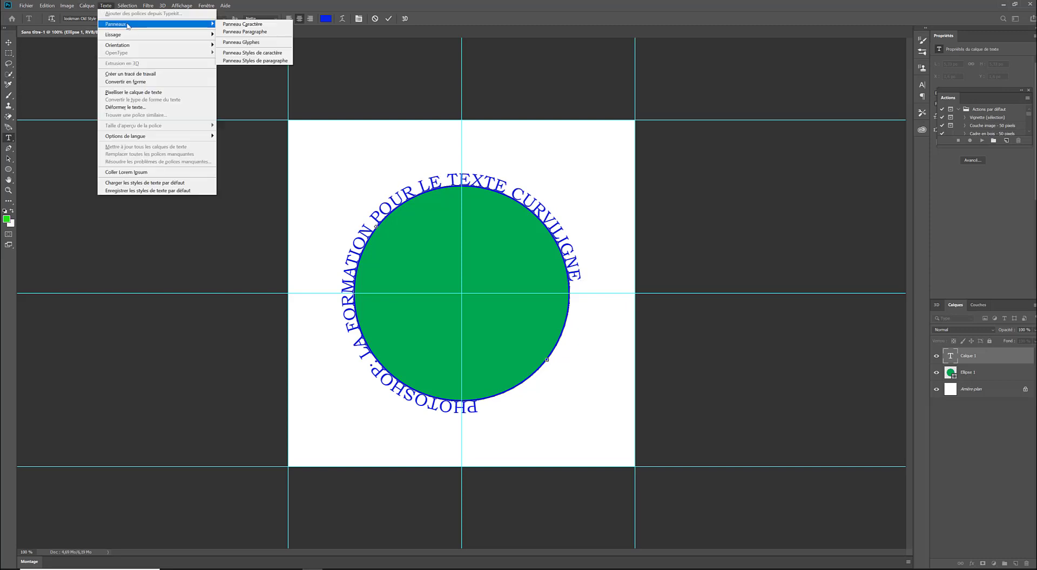
{"action": "left_click", "coordinate": [249, 23]}
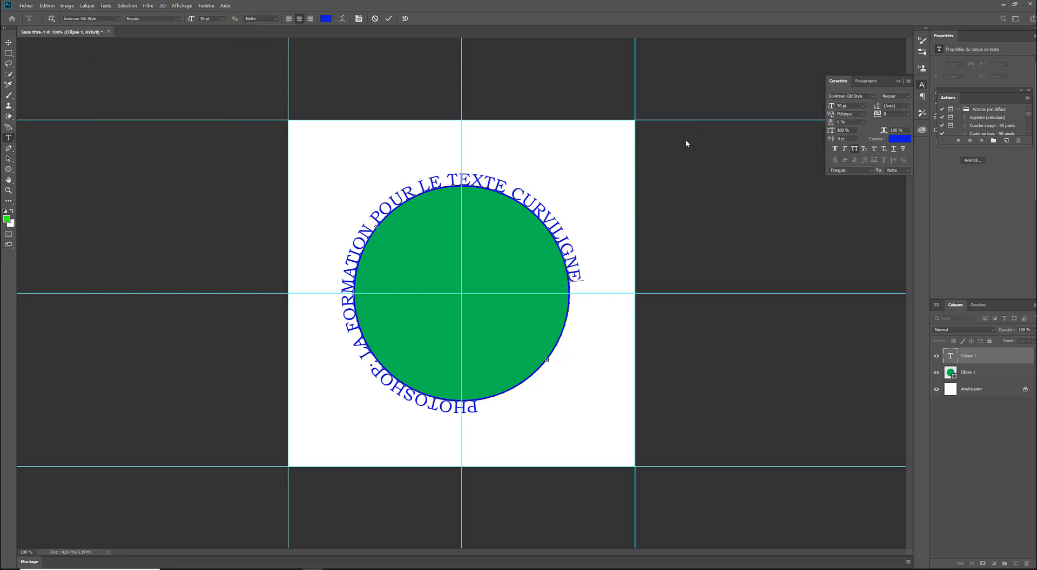
- Set the word "PHOTOSHOP" in the curved text to the Bowlby One SC font
{"action": "left_click", "coordinate": [874, 98]}
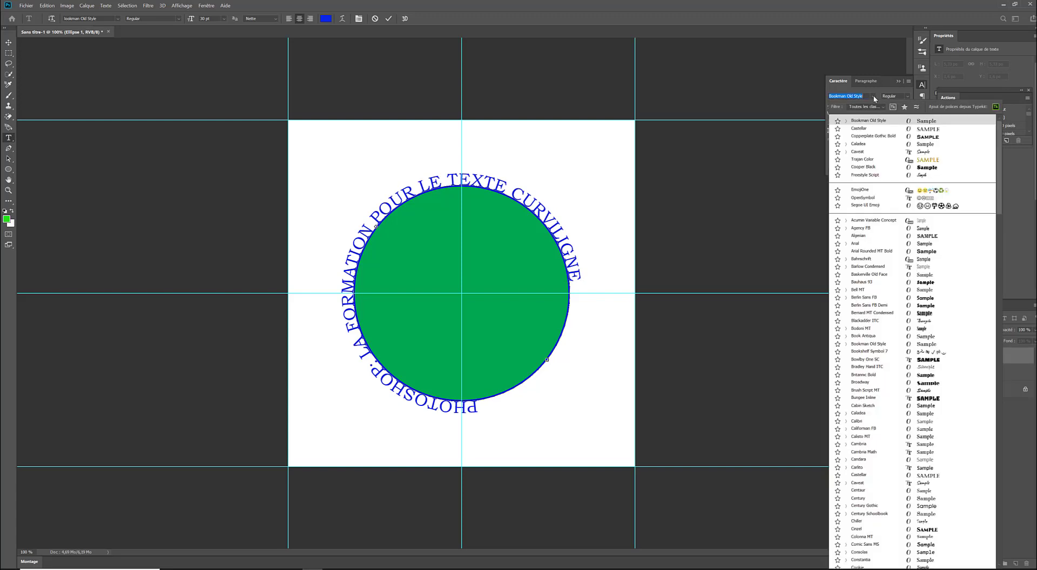
{"action": "left_click", "coordinate": [873, 360]}
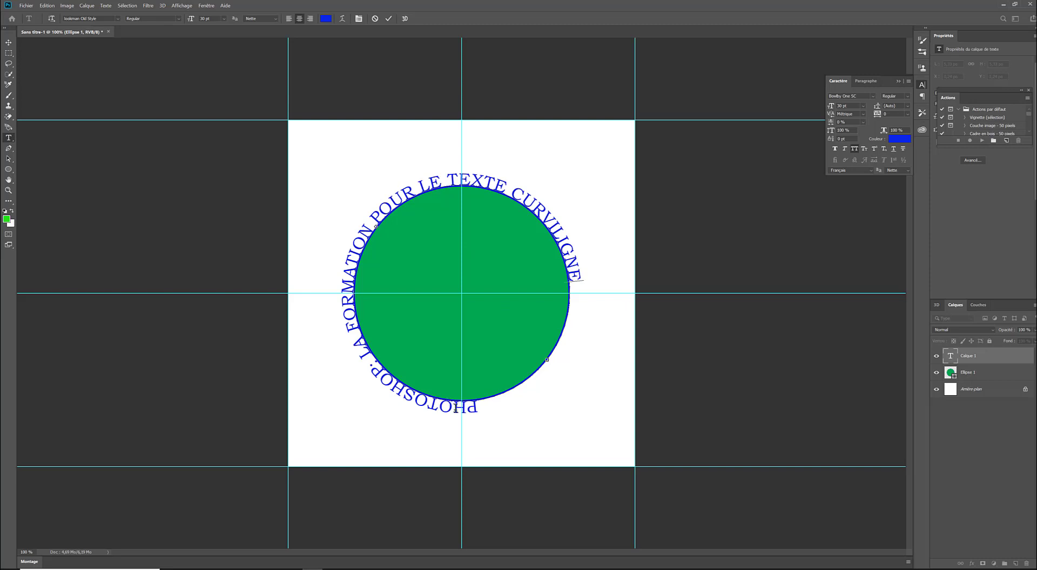
{"action": "double_click", "coordinate": [475, 409]}
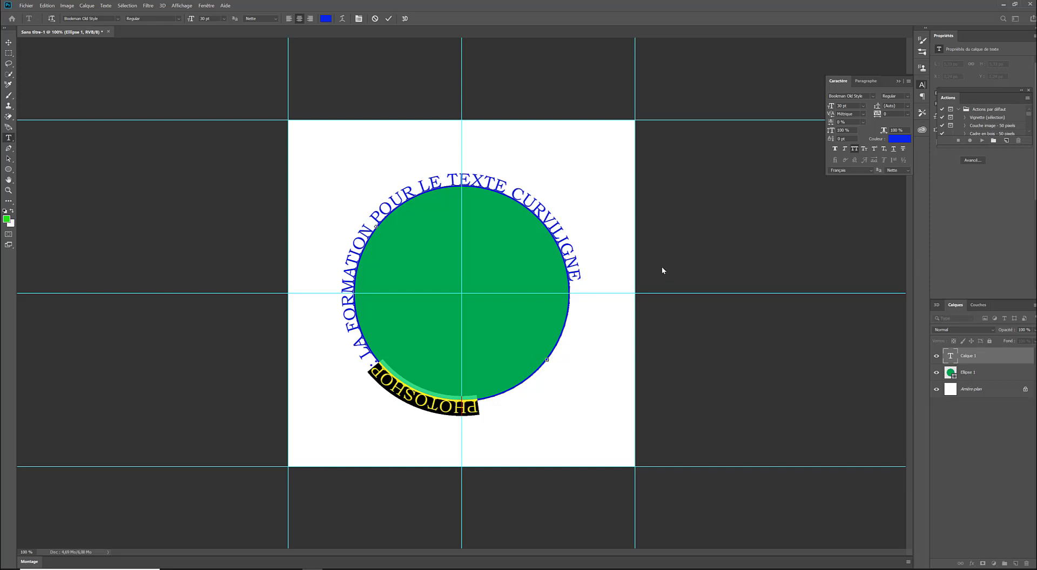
{"action": "left_click", "coordinate": [872, 97]}
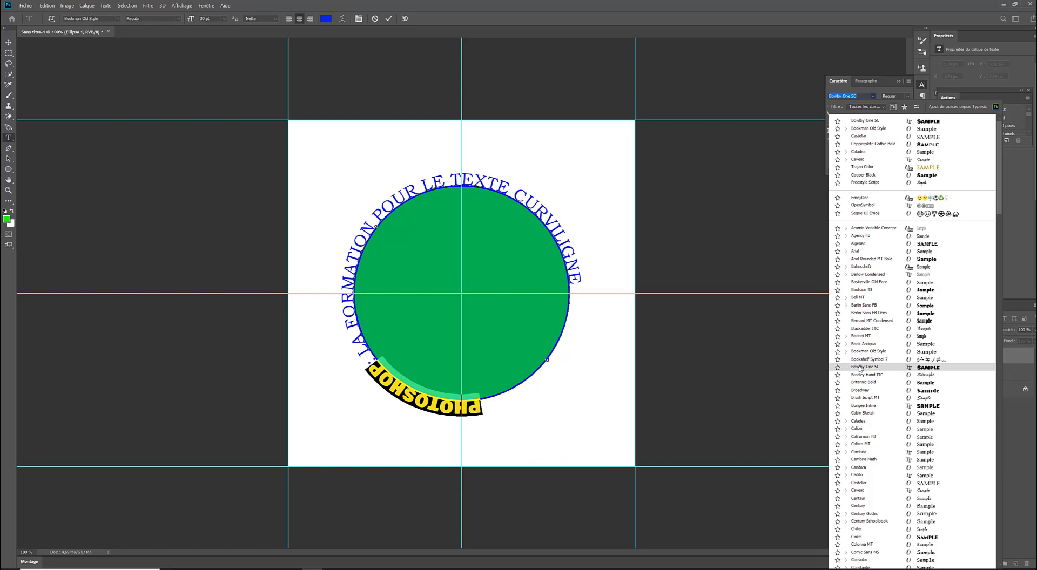
{"action": "left_click", "coordinate": [860, 367]}
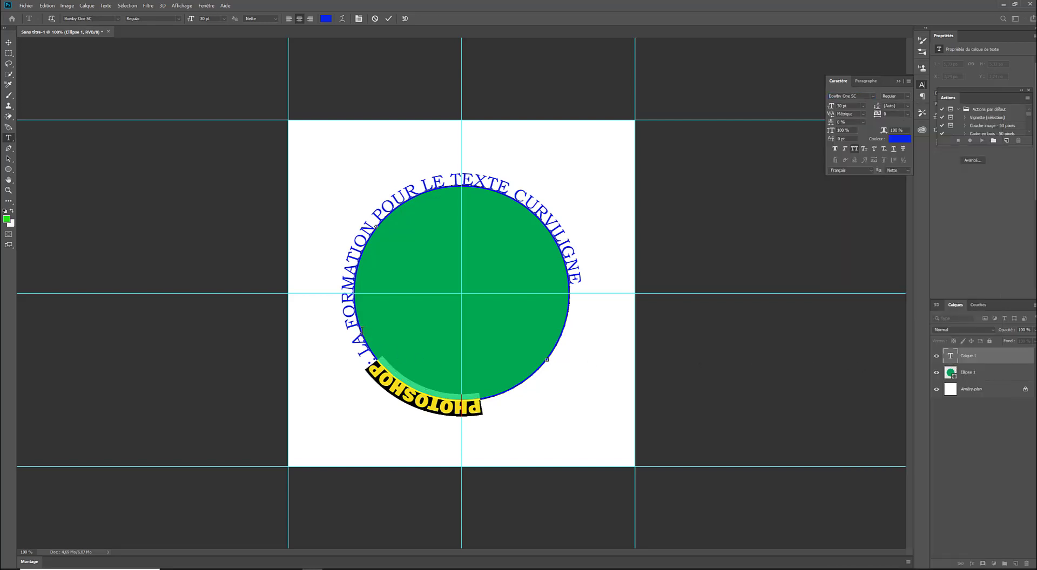
- Set the word "LA" in the curved text to Freestyle Script and the word "FORMATION" to Chiller
{"action": "left_click_drag", "start_coordinate": [370, 342], "coordinate": [350, 331]}
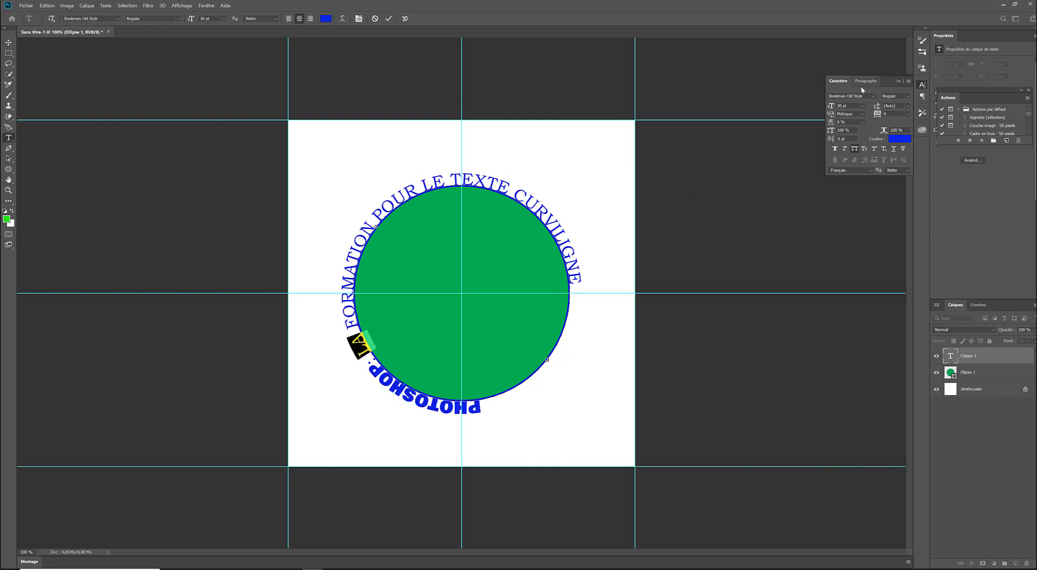
{"action": "left_click", "coordinate": [871, 95]}
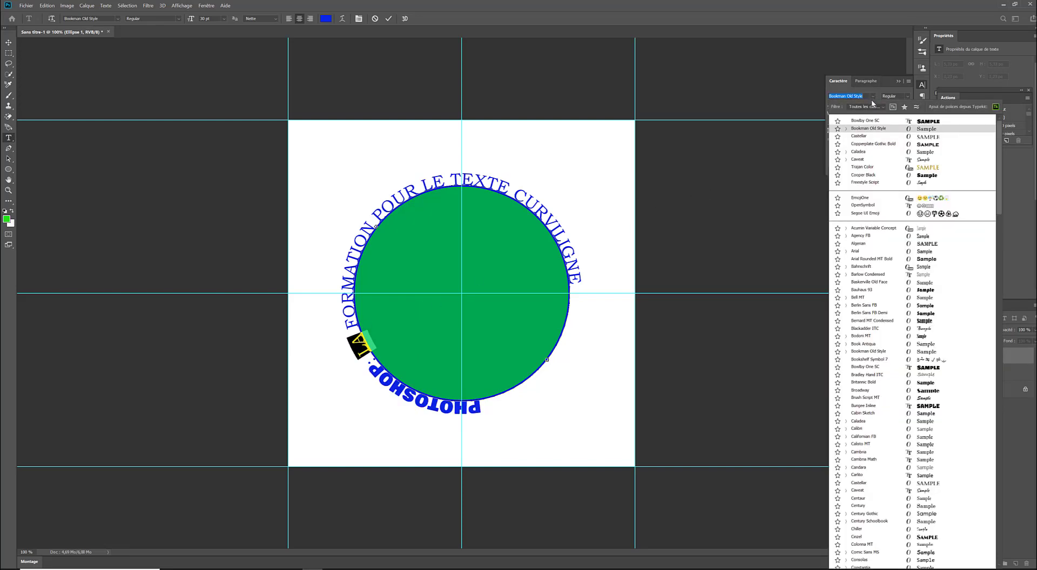
{"action": "left_click", "coordinate": [859, 184]}
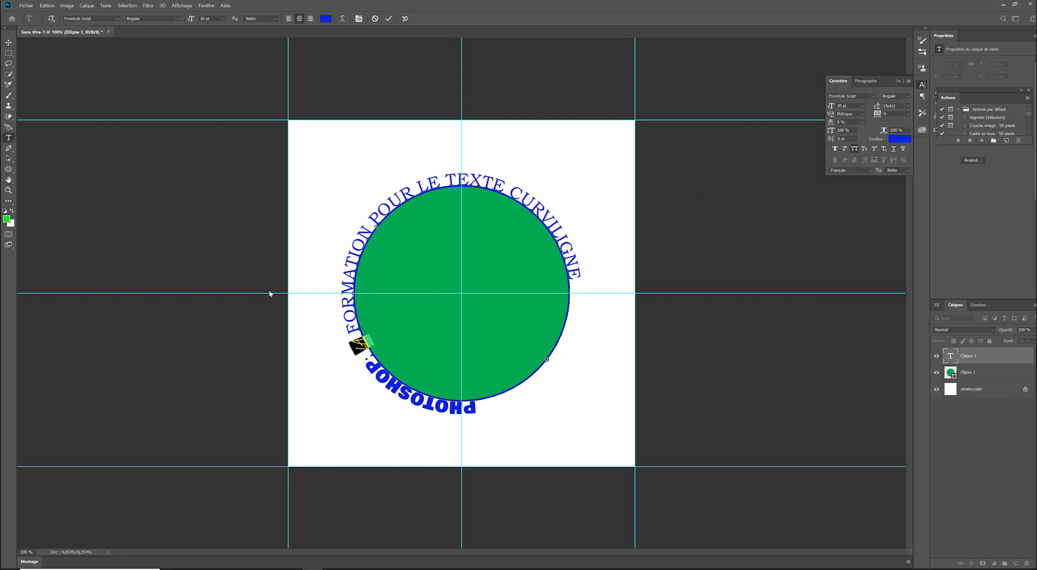
{"action": "left_click_drag", "start_coordinate": [352, 332], "coordinate": [371, 221]}
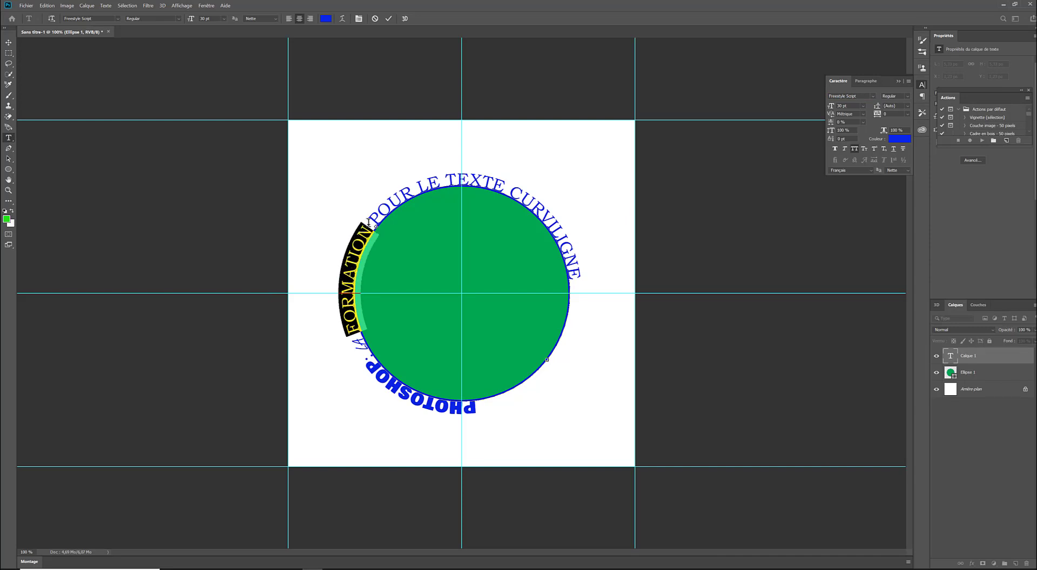
{"action": "left_click", "coordinate": [873, 96]}
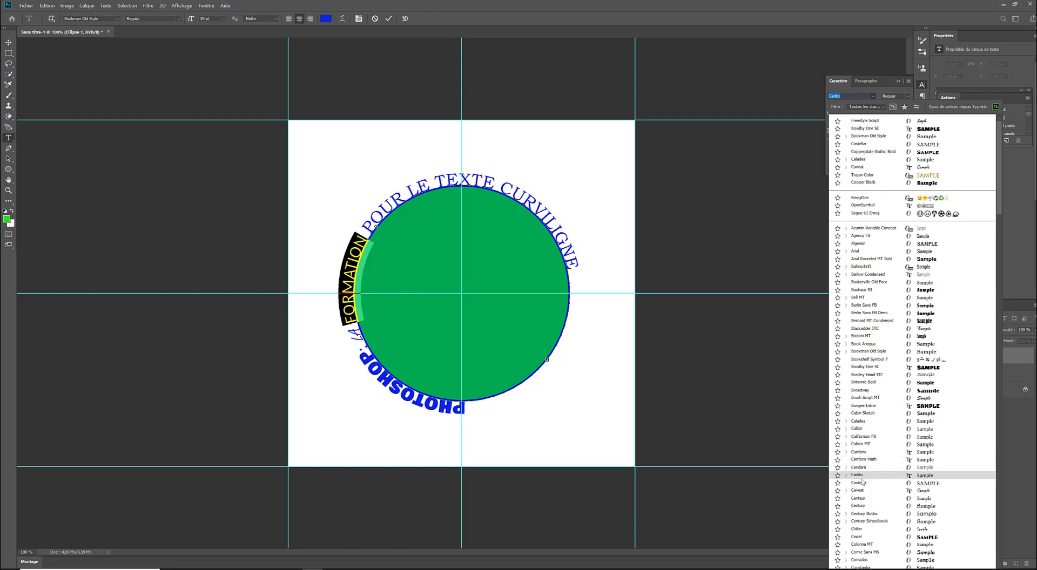
{"action": "left_click", "coordinate": [855, 530]}
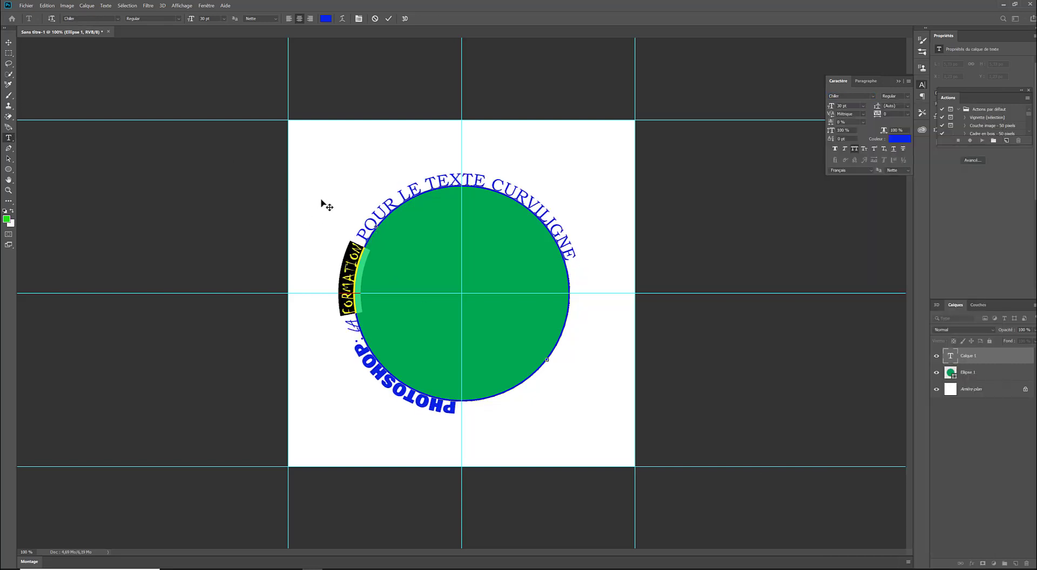
- Set the word "POUR" in the curved text to the Courgette font
{"action": "left_click_drag", "start_coordinate": [355, 236], "coordinate": [401, 216]}
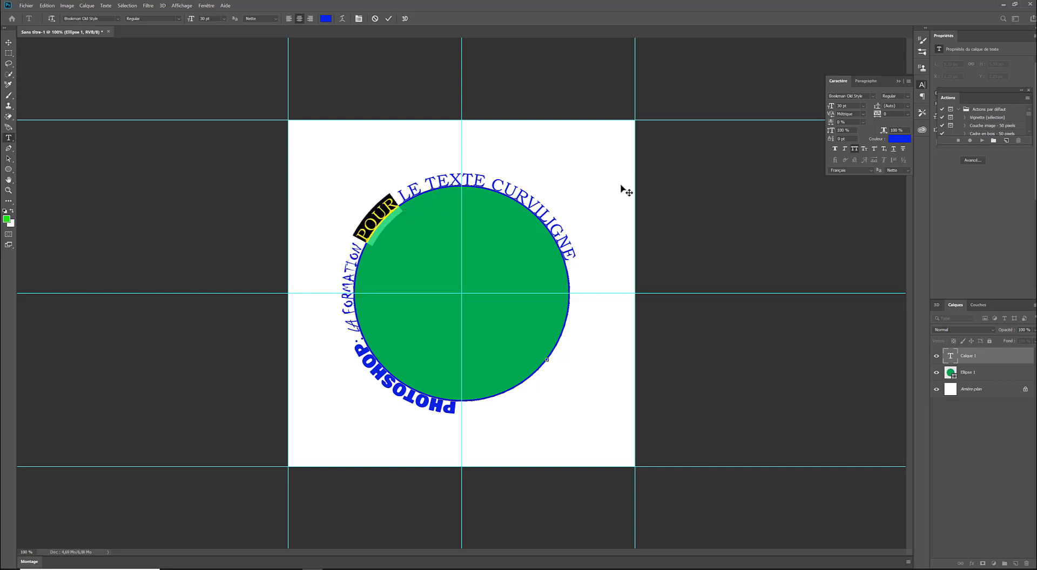
{"action": "left_click", "coordinate": [874, 95]}
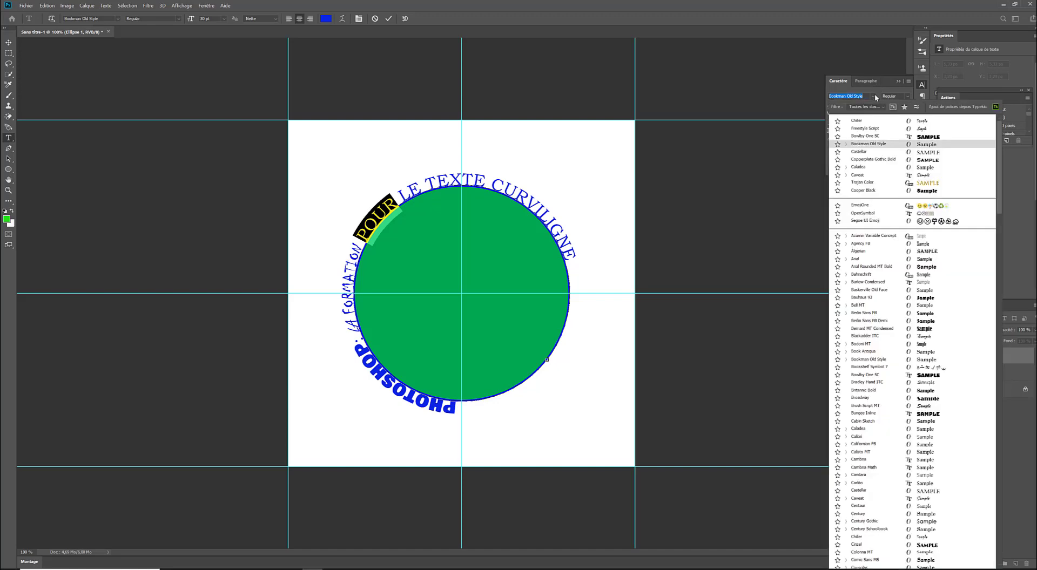
{"action": "scroll", "coordinate": [931, 352], "scroll_direction": "down", "scroll_amount": 3}
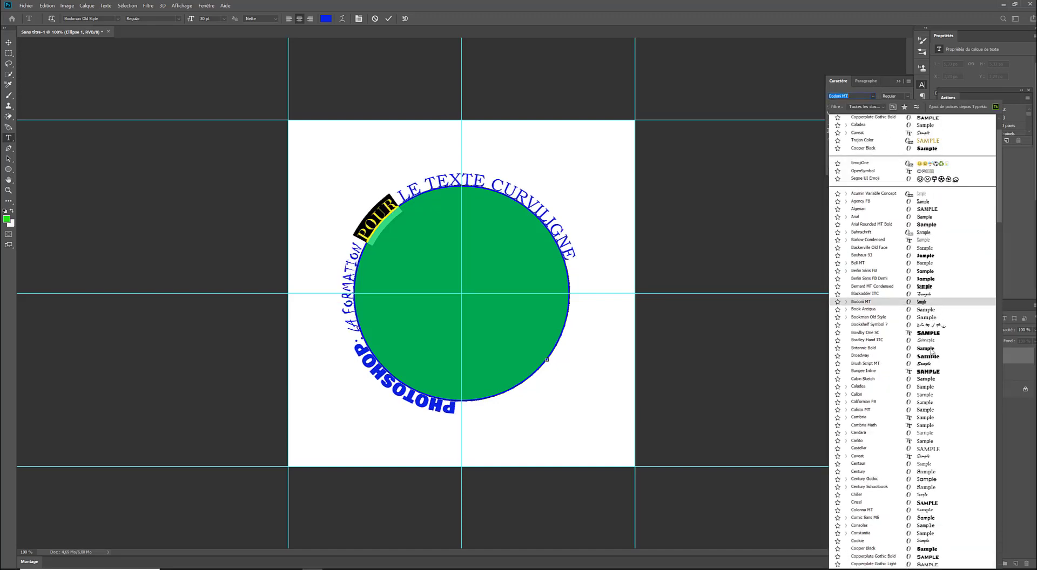
{"action": "scroll", "coordinate": [930, 352], "scroll_direction": "down", "scroll_amount": 2}
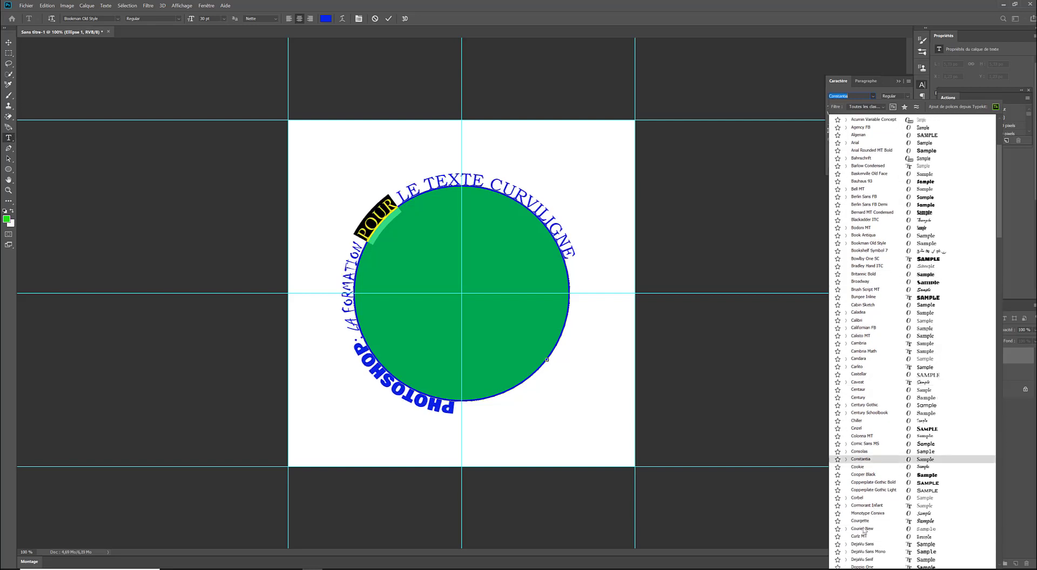
{"action": "left_click", "coordinate": [859, 522]}
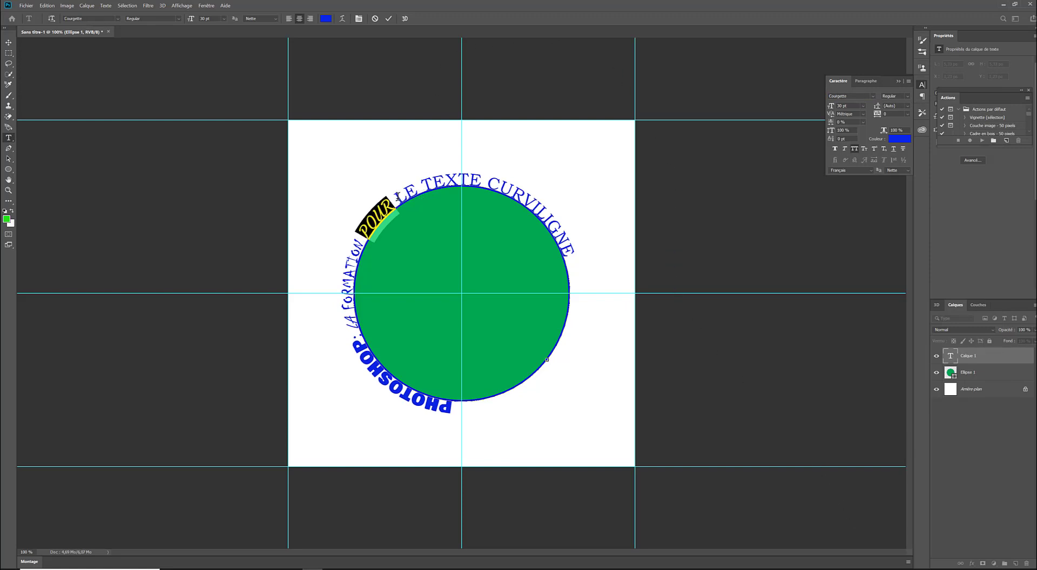
- Set "LE TEXTE CURVILIGNE" in the curved text to the Bahnschrift font and colour it orange-red (#e5390b)
{"action": "left_click_drag", "start_coordinate": [396, 193], "coordinate": [576, 252]}
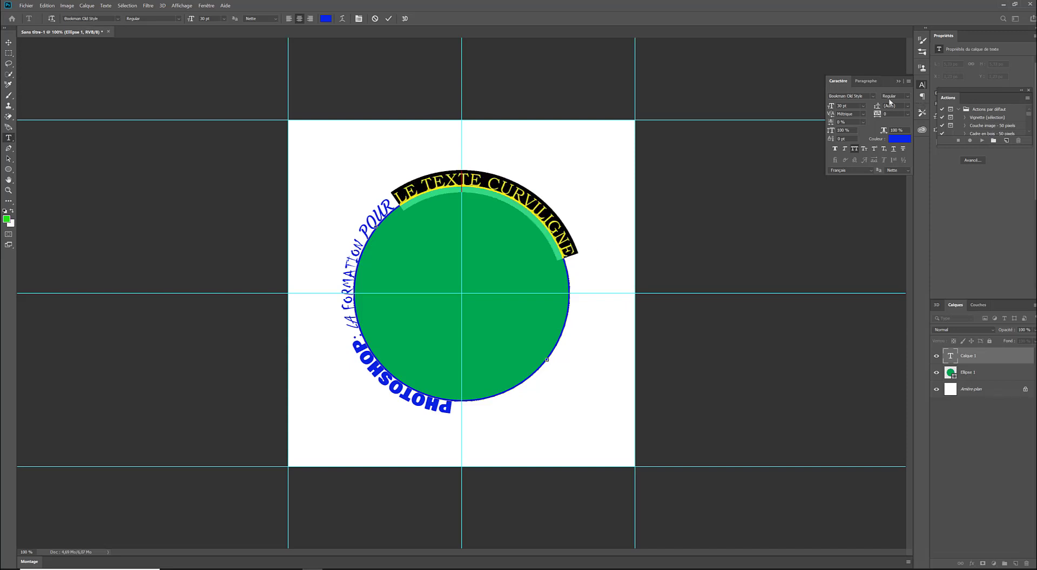
{"action": "left_click", "coordinate": [873, 99]}
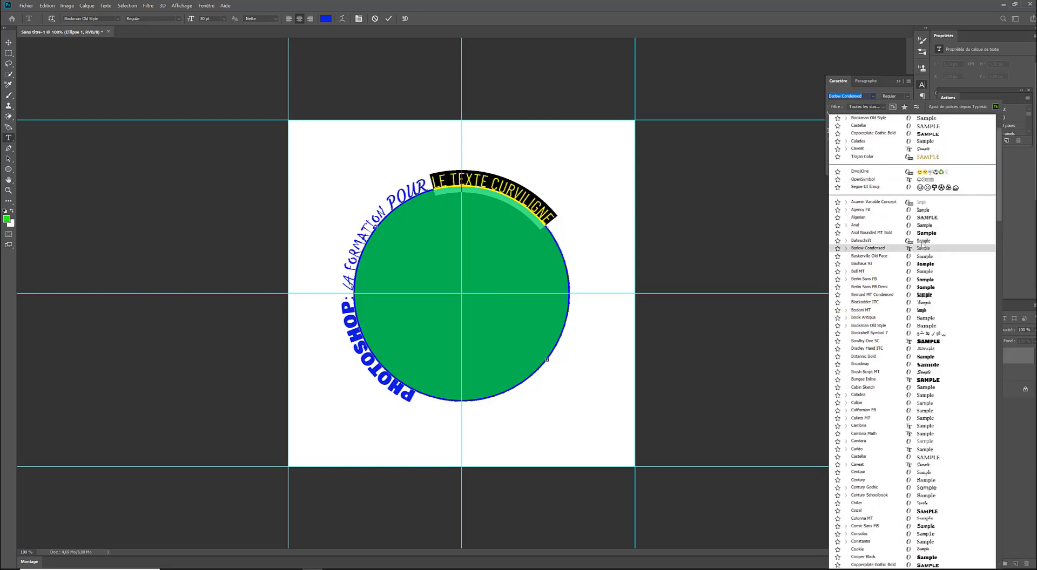
{"action": "left_click", "coordinate": [871, 241]}
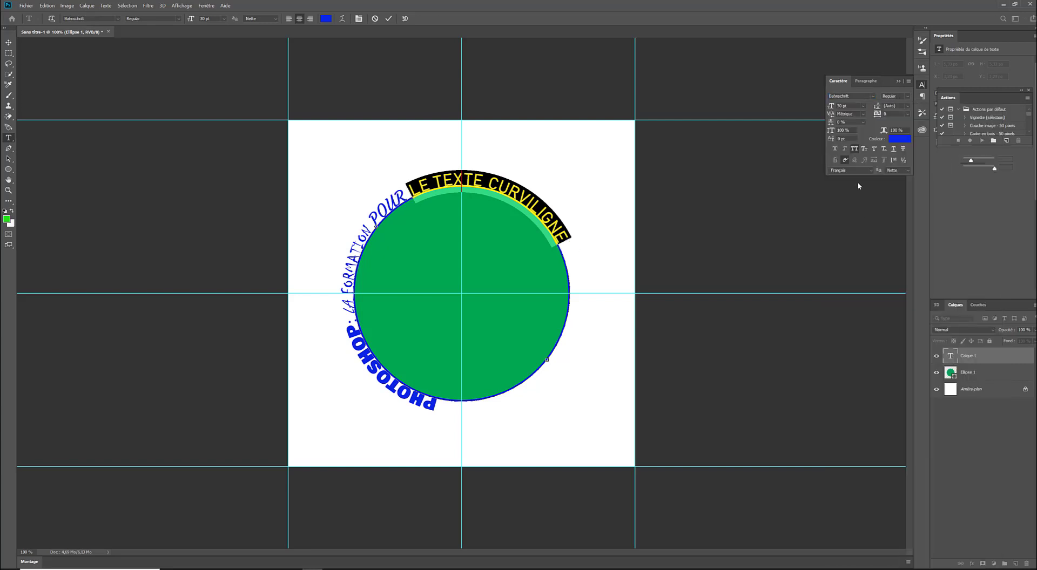
{"action": "left_click", "coordinate": [897, 140]}
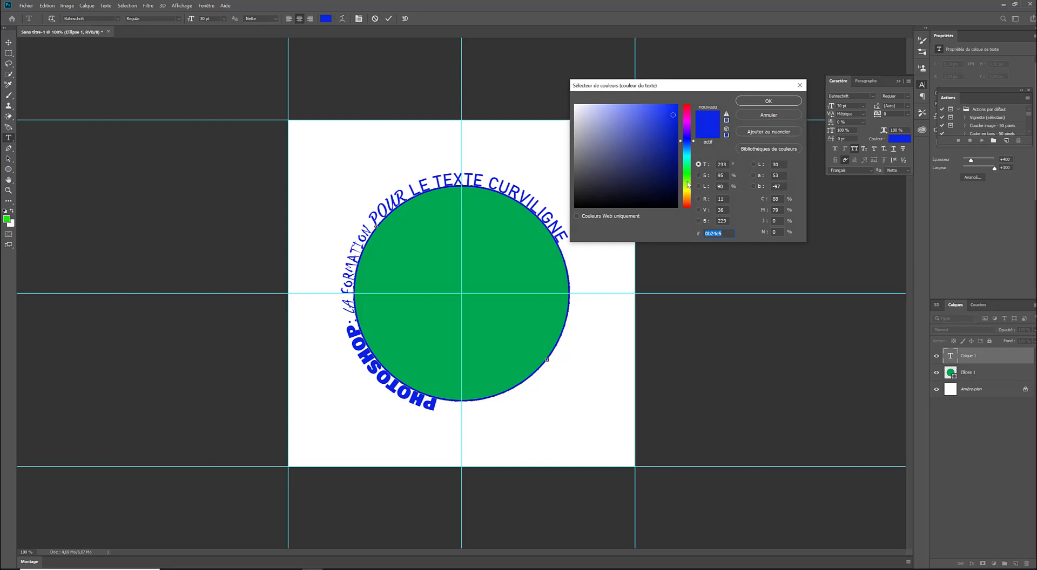
{"action": "left_click", "coordinate": [687, 206]}
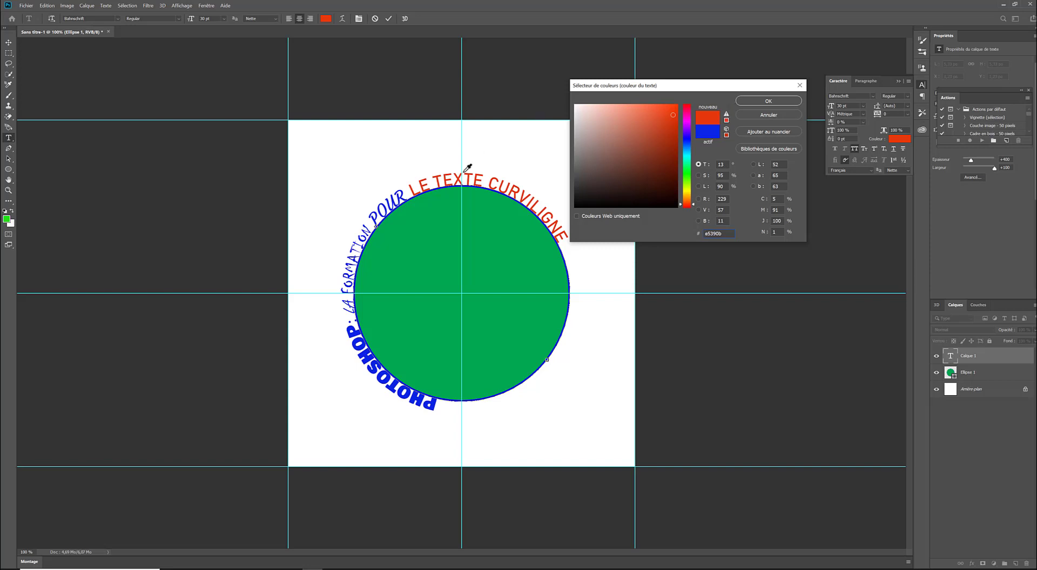
{"action": "left_click", "coordinate": [768, 101]}
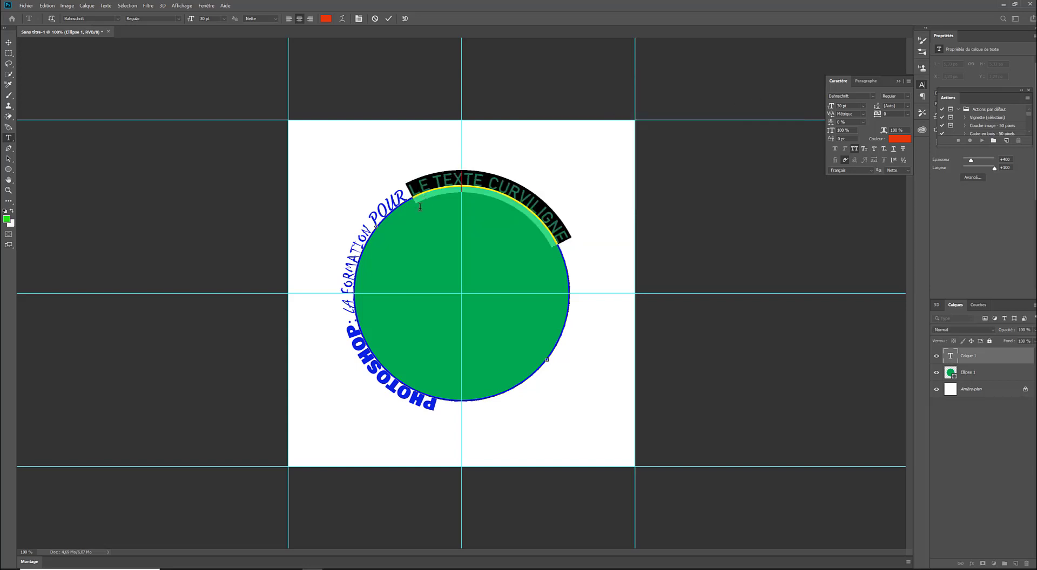
- Change the colour of the word "POUR" in the curved text to light blue (#1eb9fa)
{"action": "left_click_drag", "start_coordinate": [406, 195], "coordinate": [376, 227]}
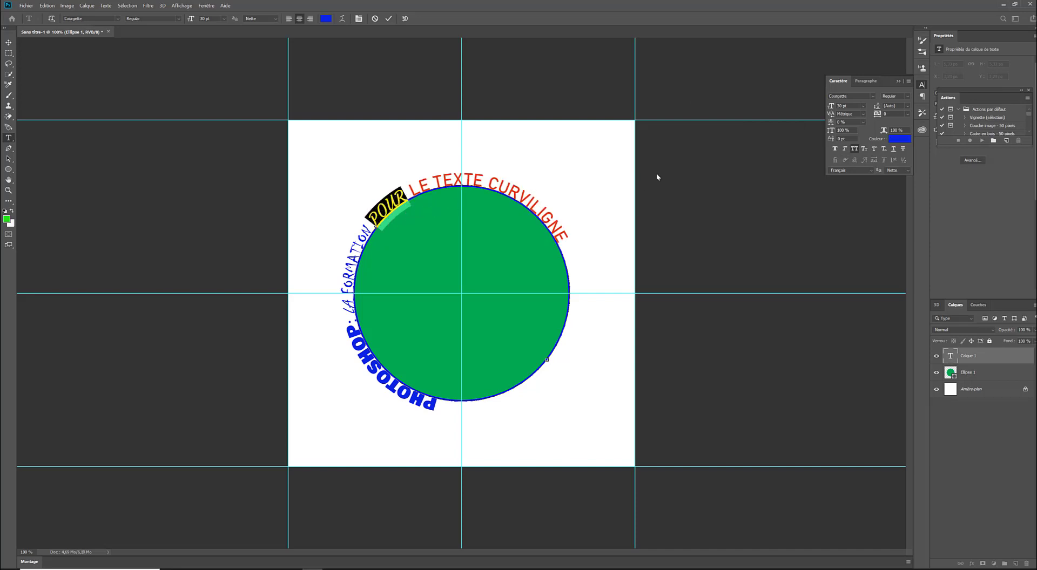
{"action": "left_click", "coordinate": [898, 139]}
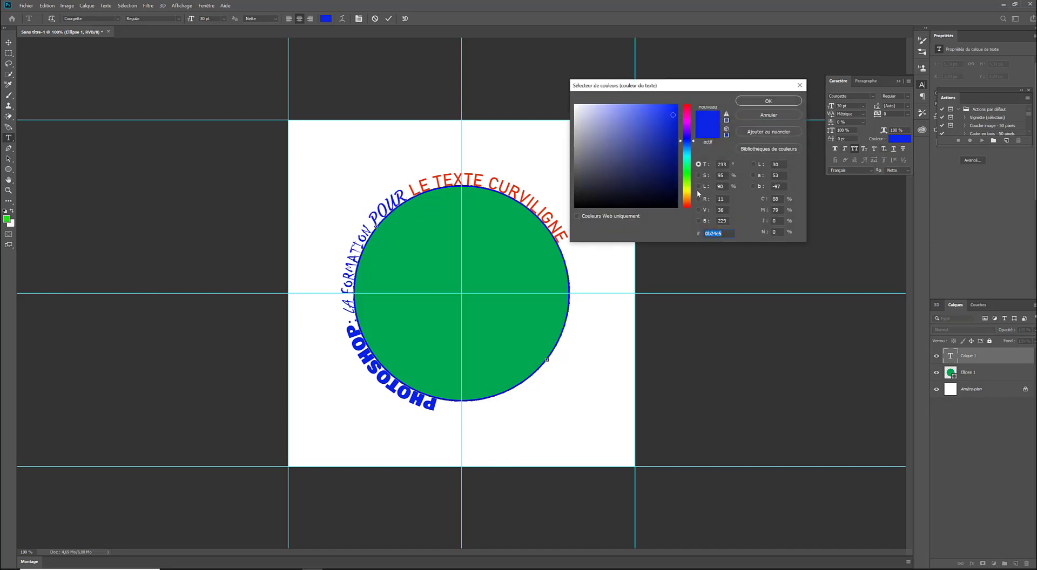
{"action": "left_click", "coordinate": [687, 151]}
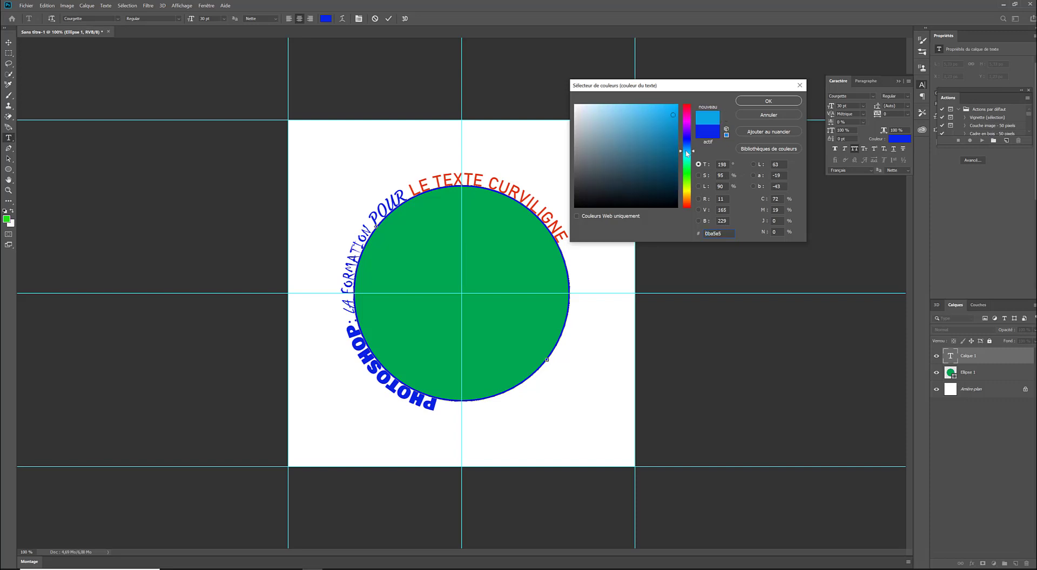
{"action": "left_click", "coordinate": [669, 106]}
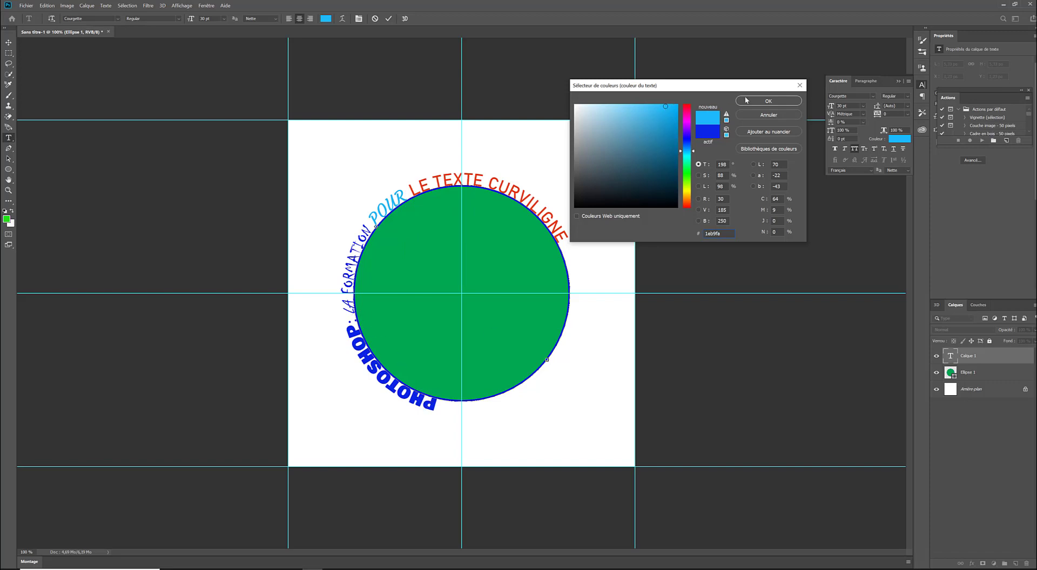
{"action": "left_click", "coordinate": [765, 100]}
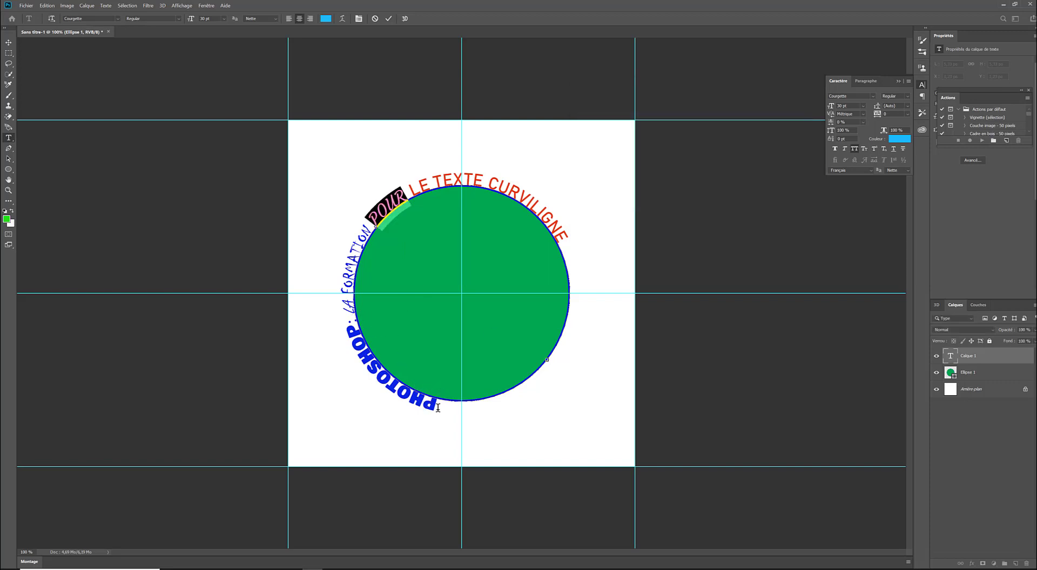
- Change the colour of the word "PHOTOSHOP" in the curved text to olive yellow (#a6aa2d)
{"action": "left_click_drag", "start_coordinate": [439, 405], "coordinate": [336, 324]}
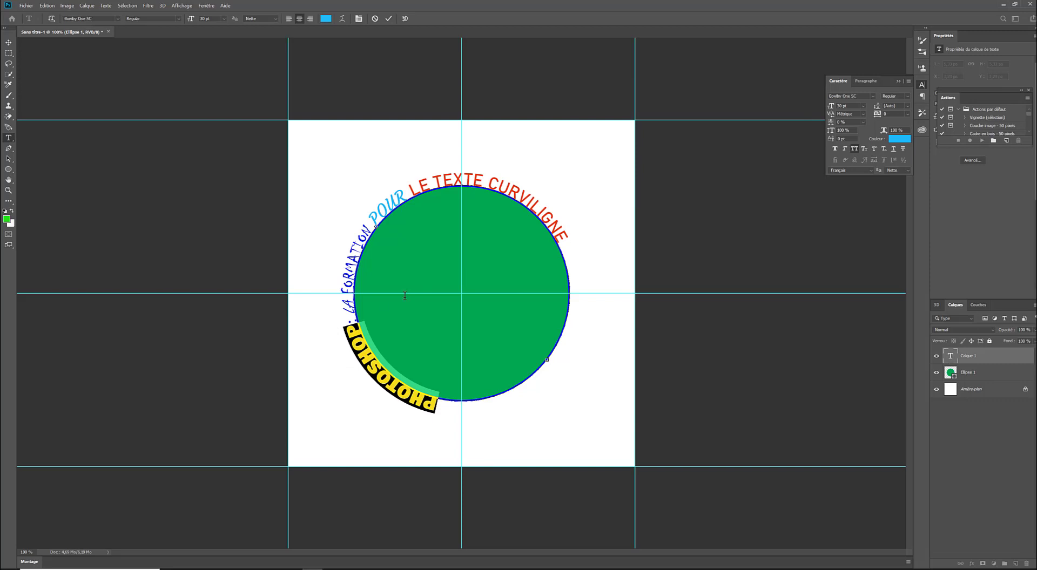
{"action": "left_click", "coordinate": [898, 141]}
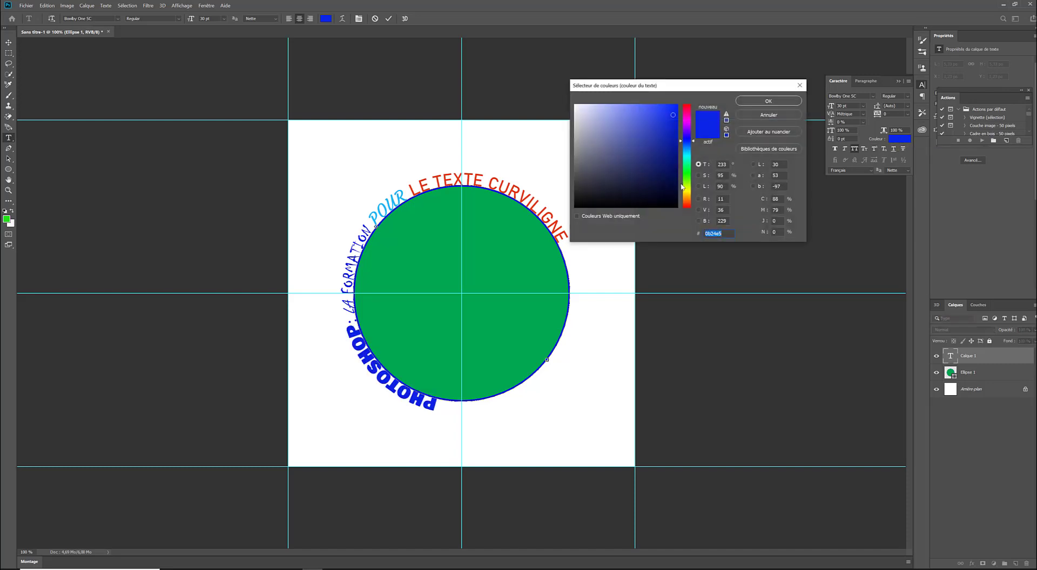
{"action": "left_click", "coordinate": [689, 190]}
{"action": "left_click_drag", "start_coordinate": [671, 154], "coordinate": [651, 139]}
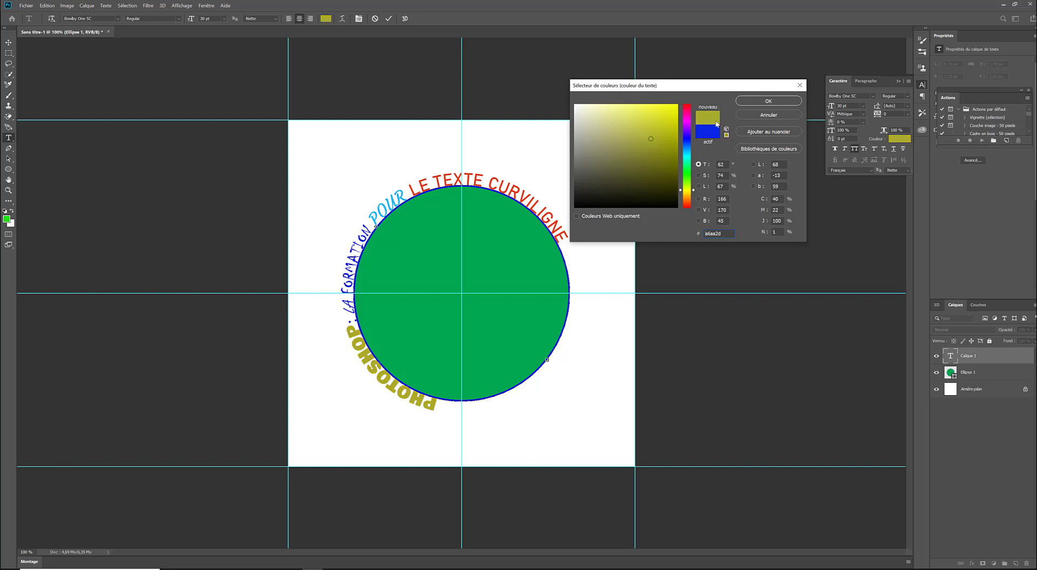
{"action": "left_click", "coordinate": [769, 102]}
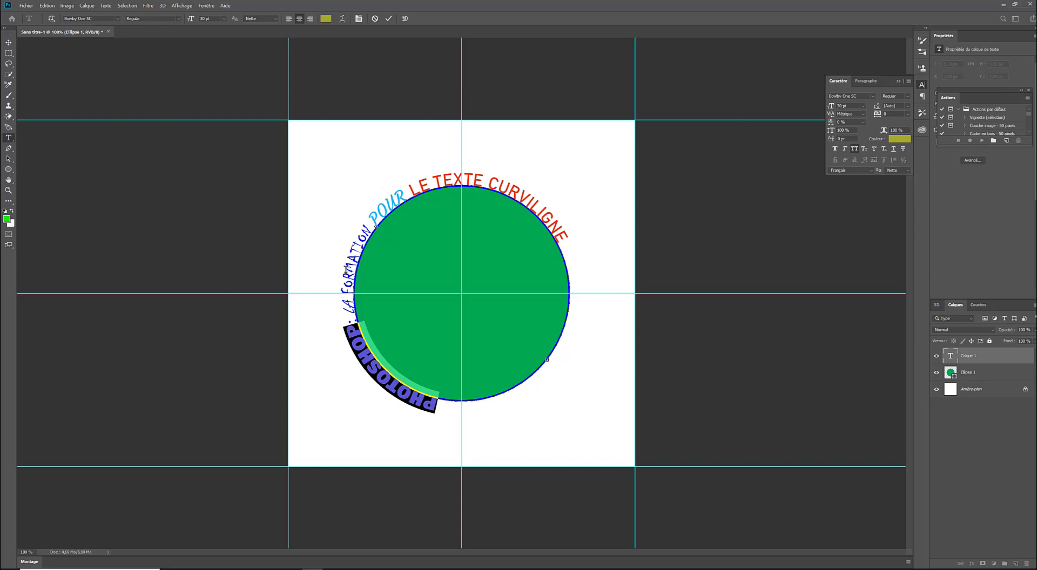
- Set the tracking of the word "PHOTOSHOP" in the curved text to 40
{"action": "left_click", "coordinate": [892, 115]}
{"action": "left_click_drag", "start_coordinate": [892, 115], "coordinate": [859, 112]}
{"action": "type", "text": "2"}
{"action": "left_click", "coordinate": [910, 114]}
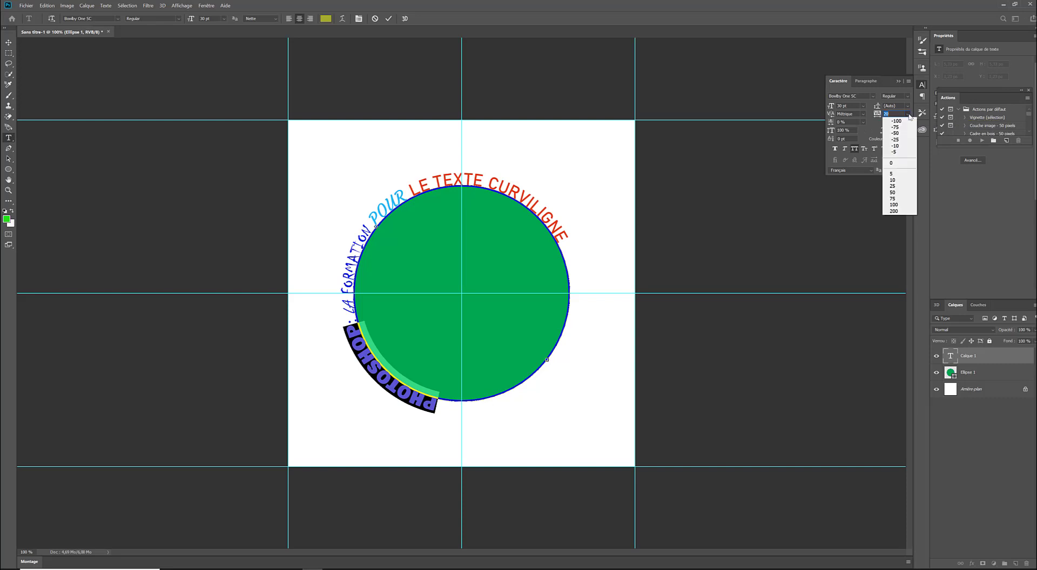
{"action": "left_click", "coordinate": [893, 186]}
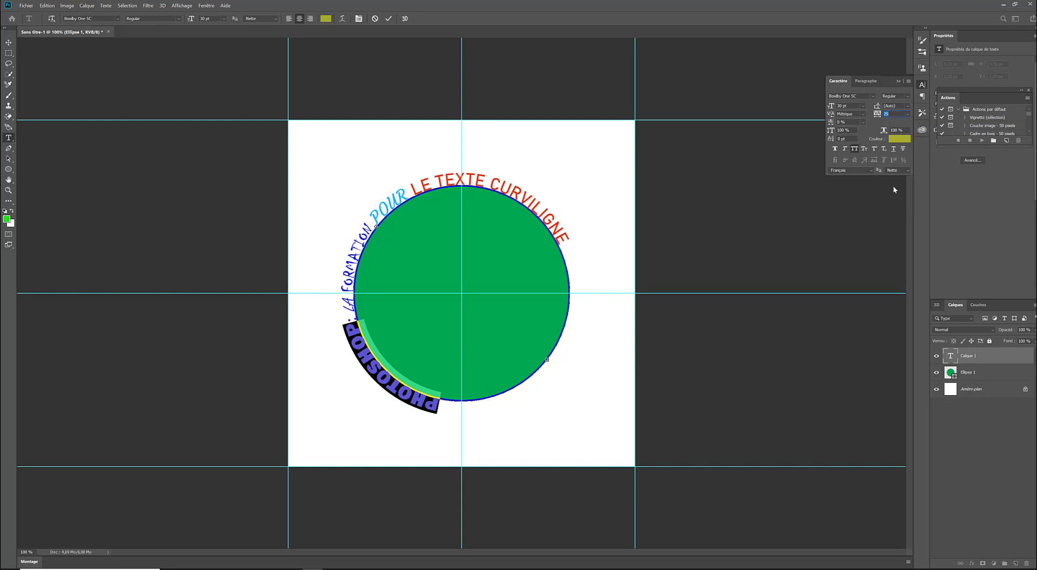
{"action": "left_click", "coordinate": [896, 113]}
{"action": "type", "text": "40"}
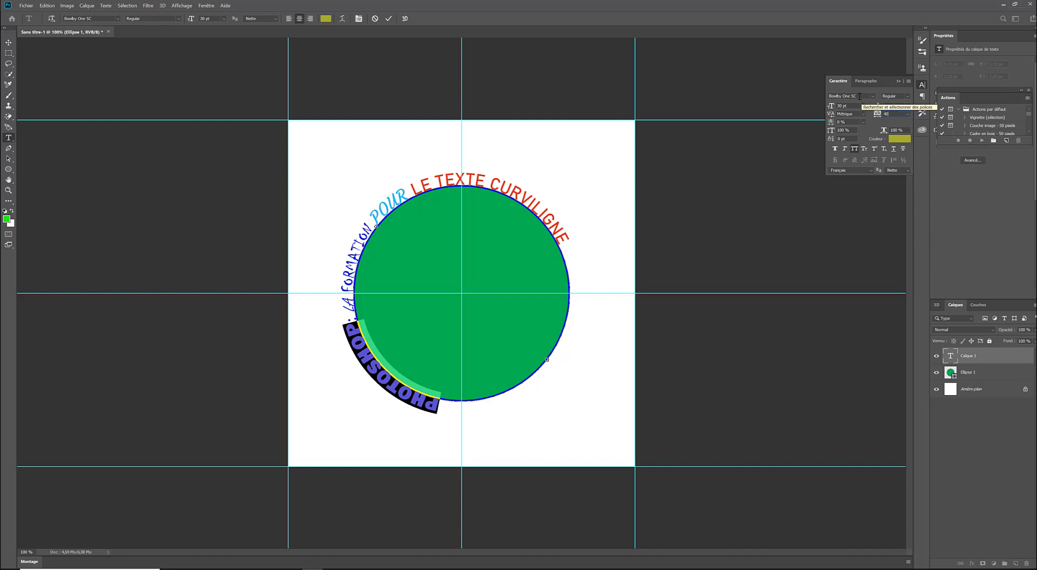
{"action": "key", "text": "Return"}
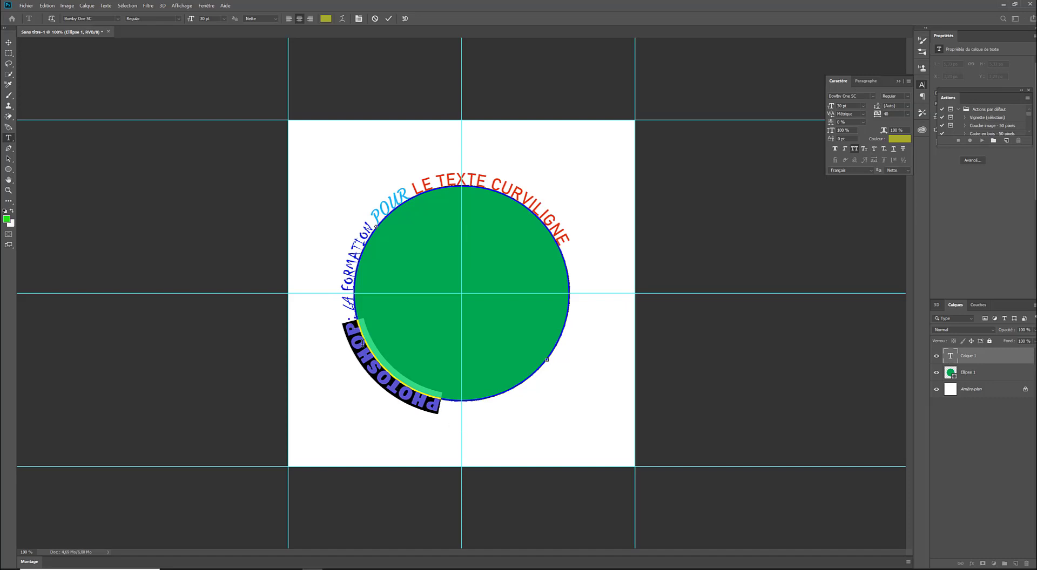
- Slide the curved text around the circle with the Path Selection tool and flip it inside so it reads along the lower arc
{"action": "left_click", "coordinate": [441, 405]}
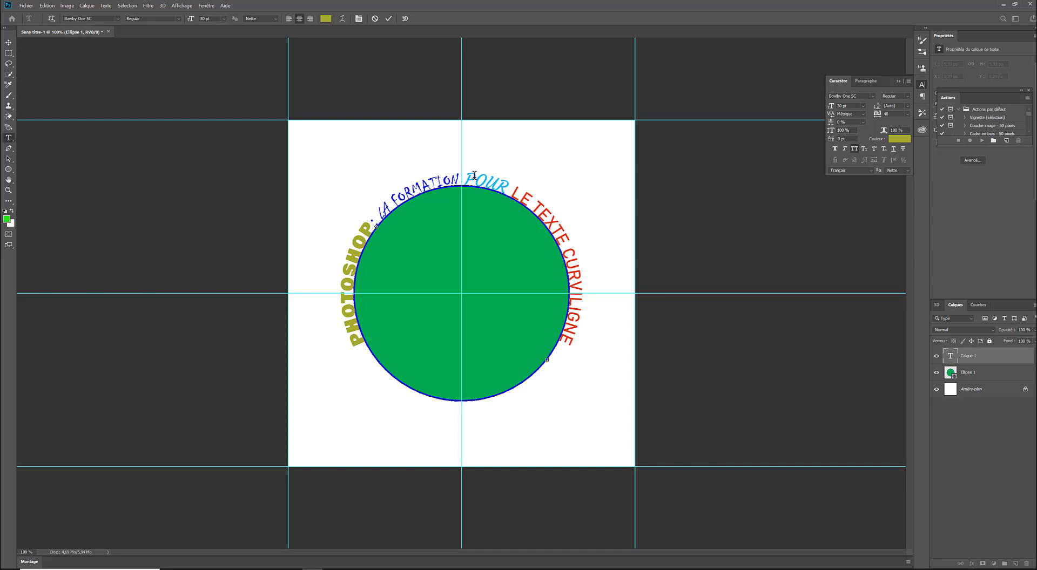
{"action": "mouse_move", "coordinate": [470, 165]}
{"action": "left_mouse_down"}
{"action": "mouse_move", "coordinate": [476, 197]}
{"action": "mouse_move", "coordinate": [472, 166]}
{"action": "left_mouse_up"}
{"action": "left_click", "coordinate": [8, 159]}
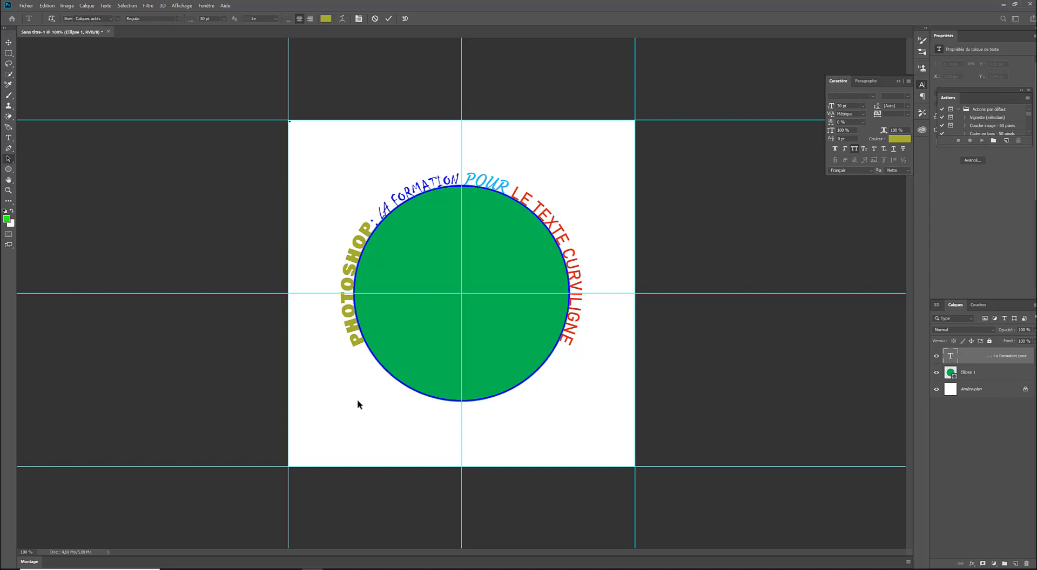
{"action": "left_click_drag", "start_coordinate": [362, 344], "coordinate": [360, 342]}
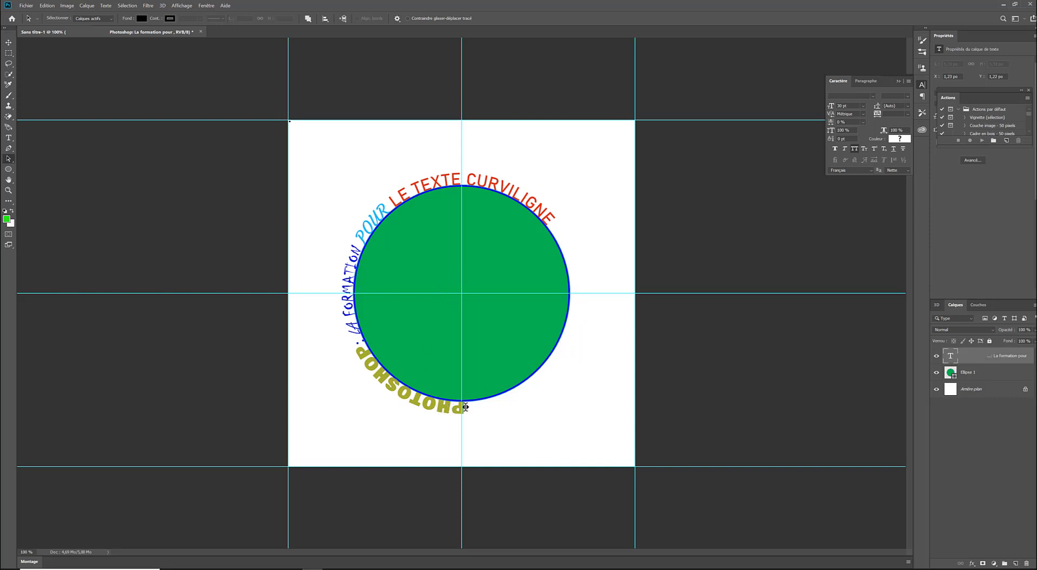
{"action": "left_click_drag", "start_coordinate": [465, 407], "coordinate": [468, 408]}
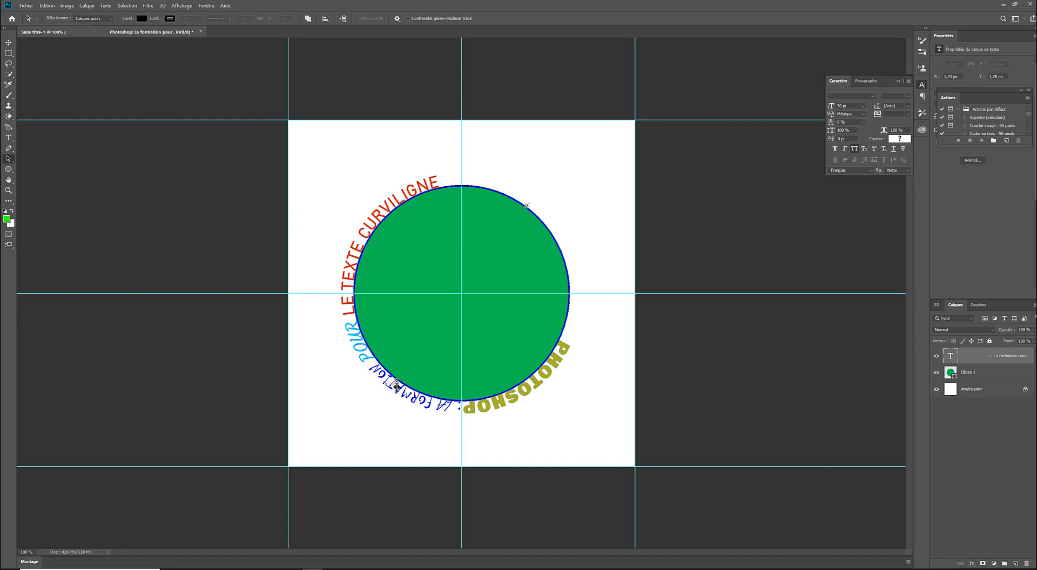
{"action": "left_click_drag", "start_coordinate": [397, 386], "coordinate": [429, 400]}
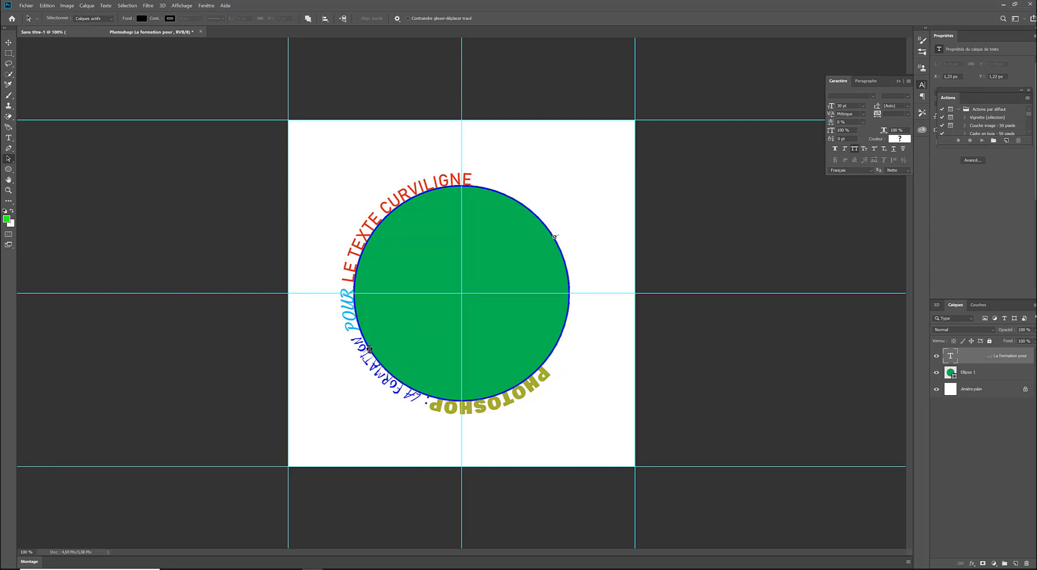
{"action": "left_click_drag", "start_coordinate": [369, 349], "coordinate": [383, 339]}
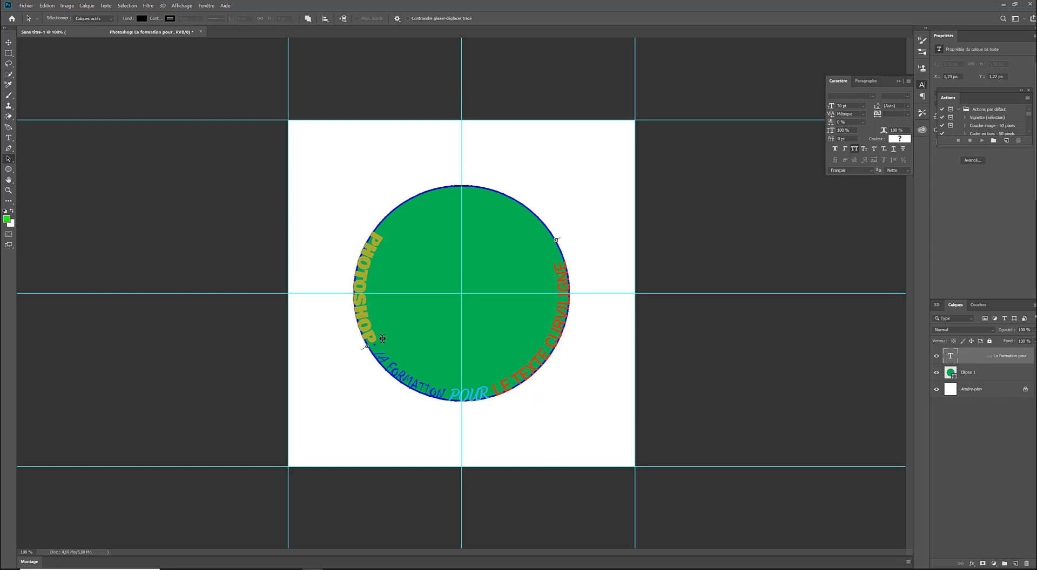
{"action": "left_click_drag", "start_coordinate": [383, 339], "coordinate": [419, 372]}
{"action": "left_click_drag", "start_coordinate": [419, 373], "coordinate": [405, 361]}
{"action": "key", "text": "Return"}
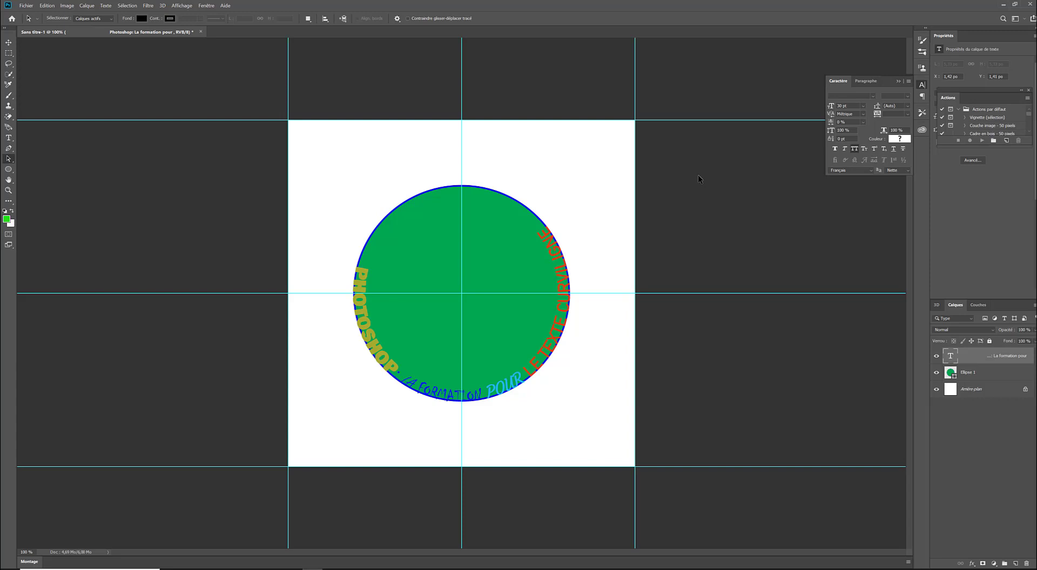
- Hide the guides and save the document in Photoshop format as "texte curviligne", with maximised compatibility
{"action": "key", "text": "ctrl+semicolon"}
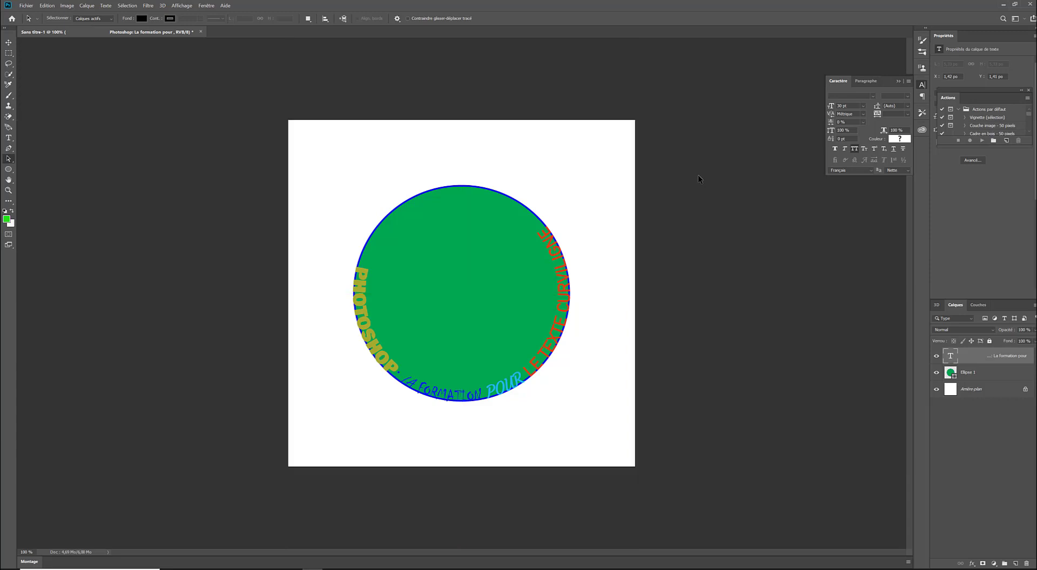
{"action": "left_click", "coordinate": [26, 6]}
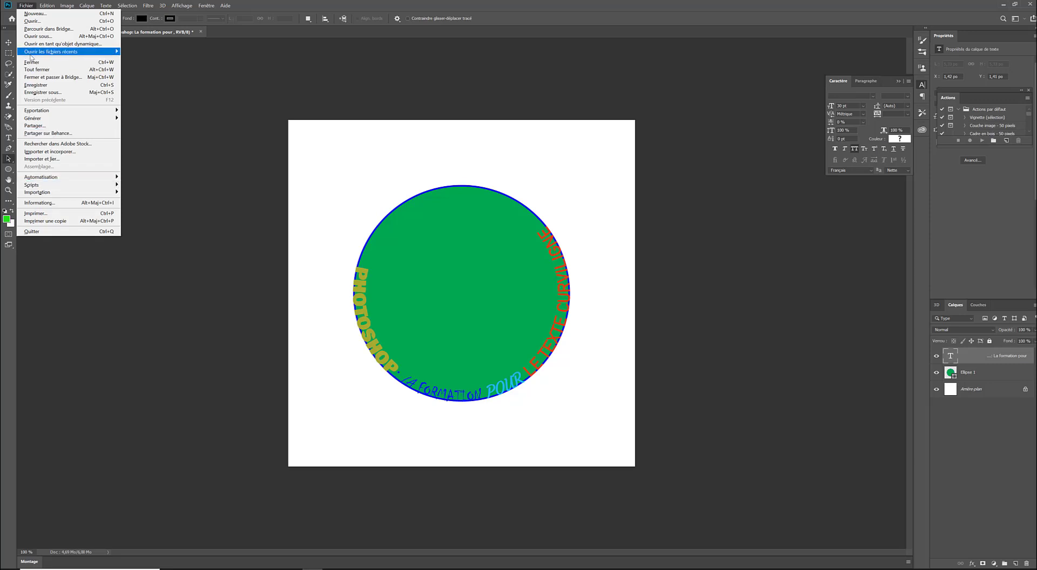
{"action": "left_click", "coordinate": [34, 95]}
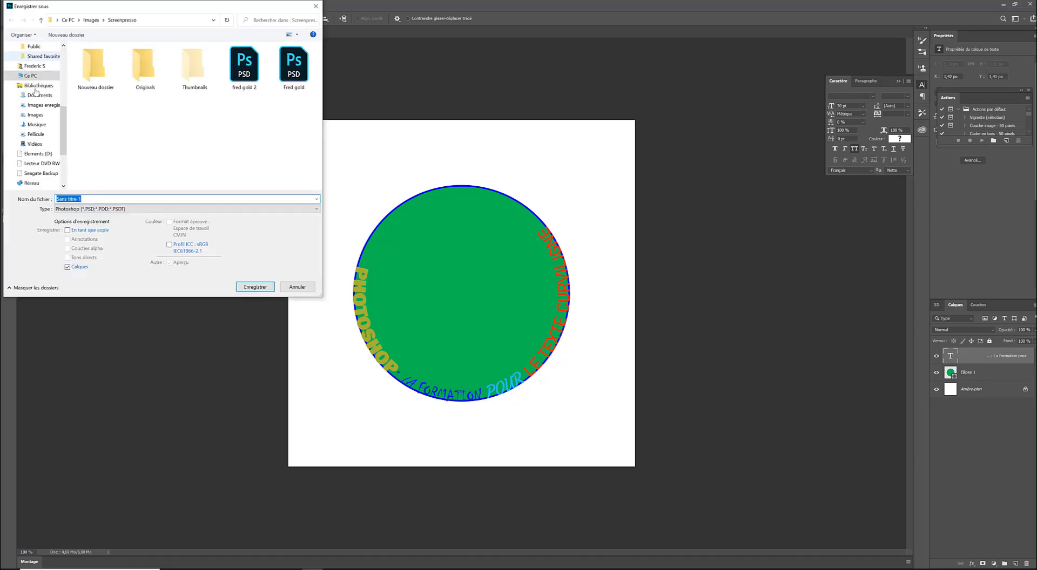
{"action": "type", "text": "t"}
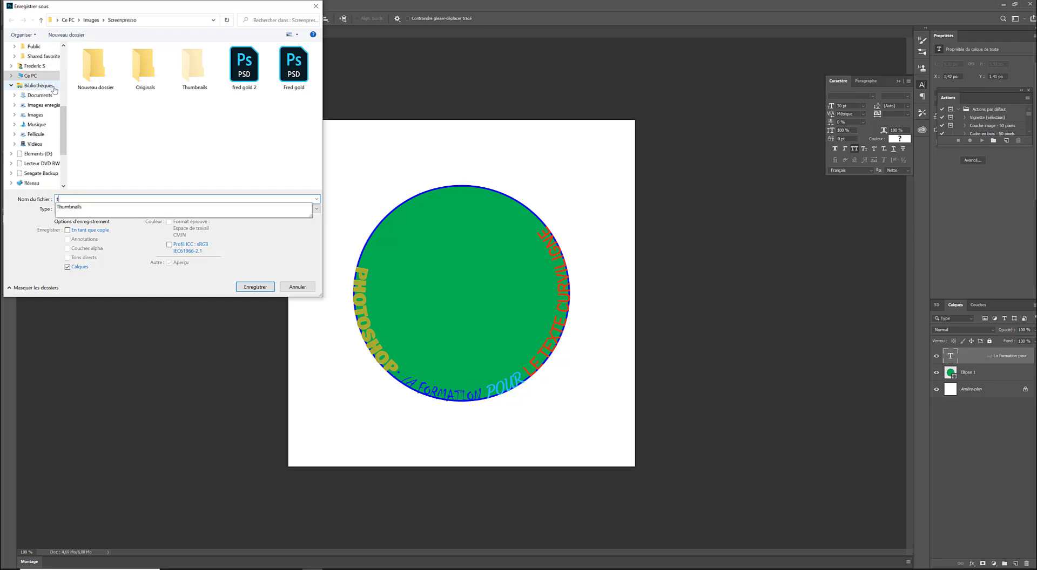
{"action": "type", "text": "exte"}
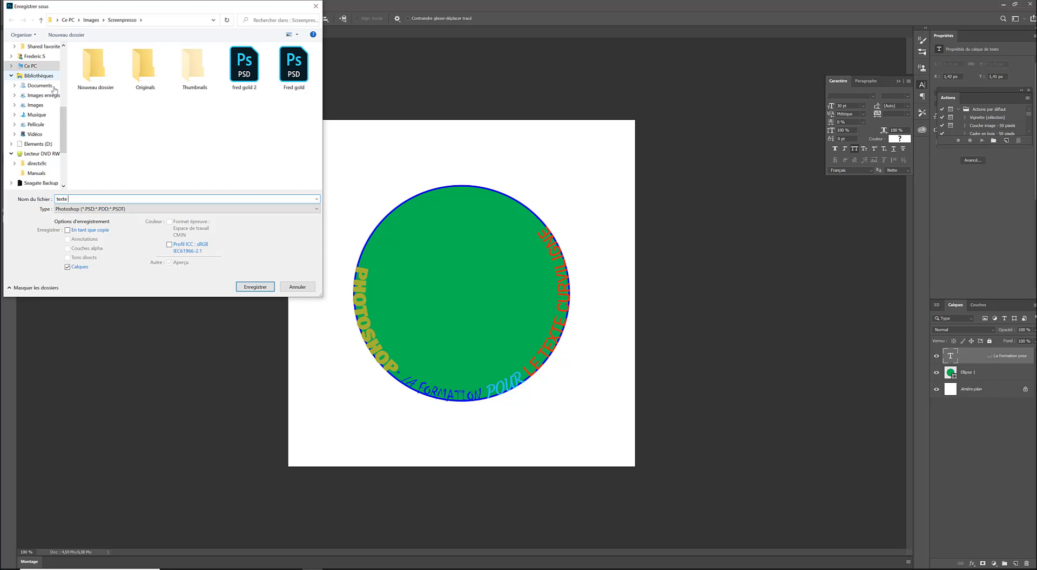
{"action": "type", "text": " curvil"}
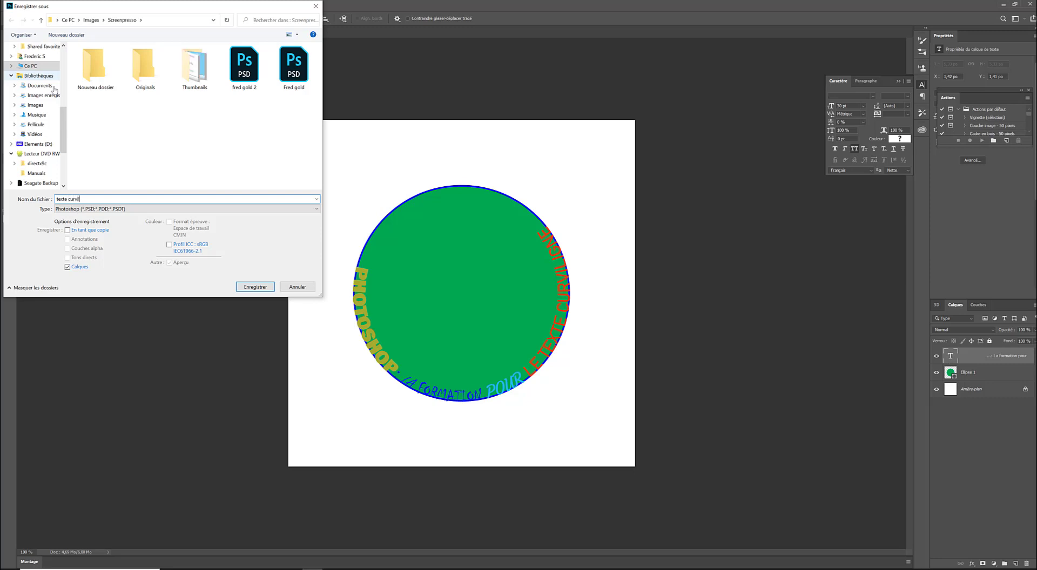
{"action": "type", "text": "igne"}
{"action": "left_click", "coordinate": [264, 291]}
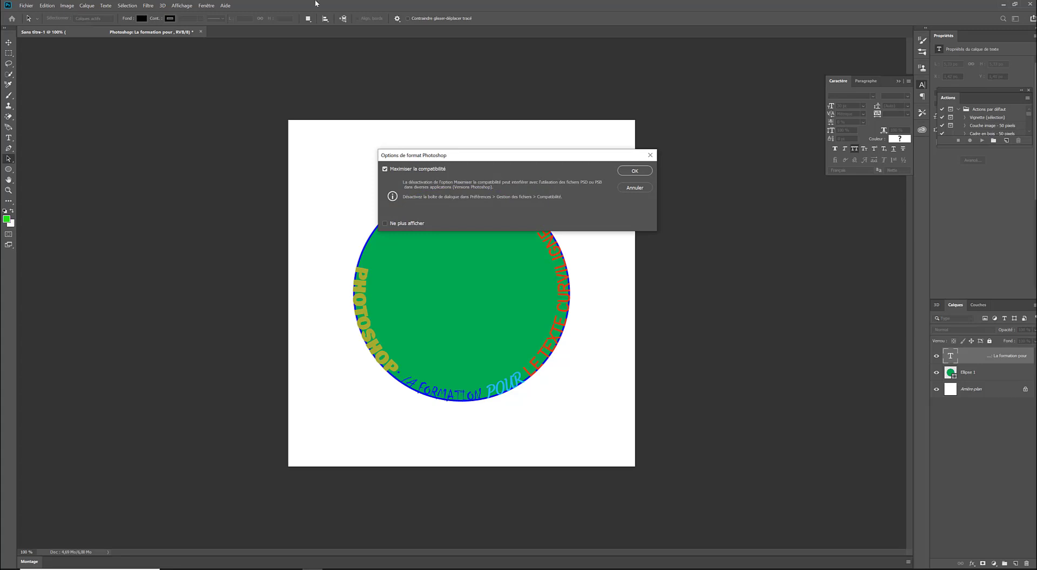
{"action": "left_click", "coordinate": [636, 172]}
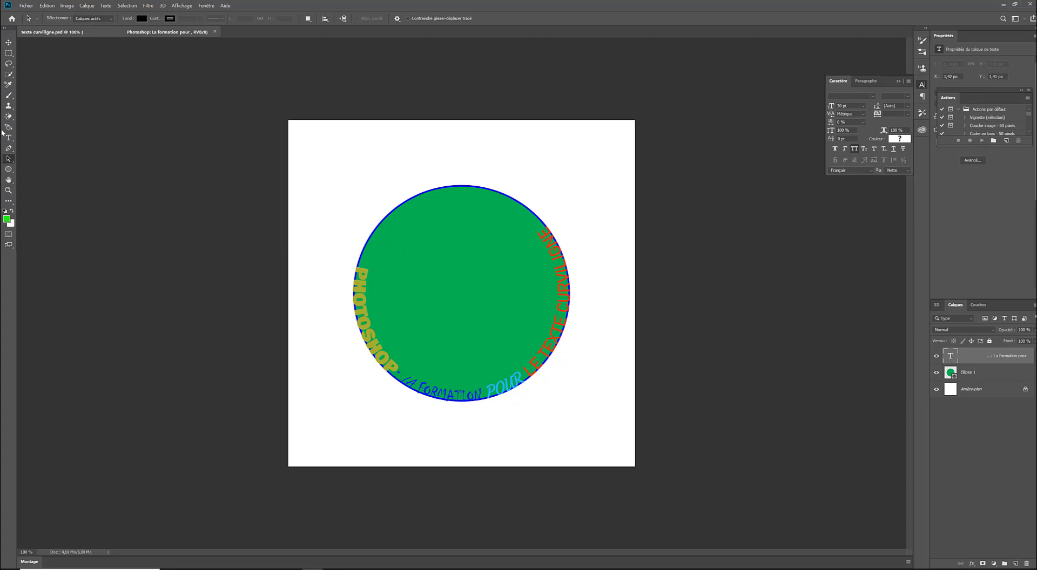
- Draw a black ellipse with a red outline, about 254 by 262 px, and move it to the centre of the green circle
{"action": "left_click", "coordinate": [14, 173]}
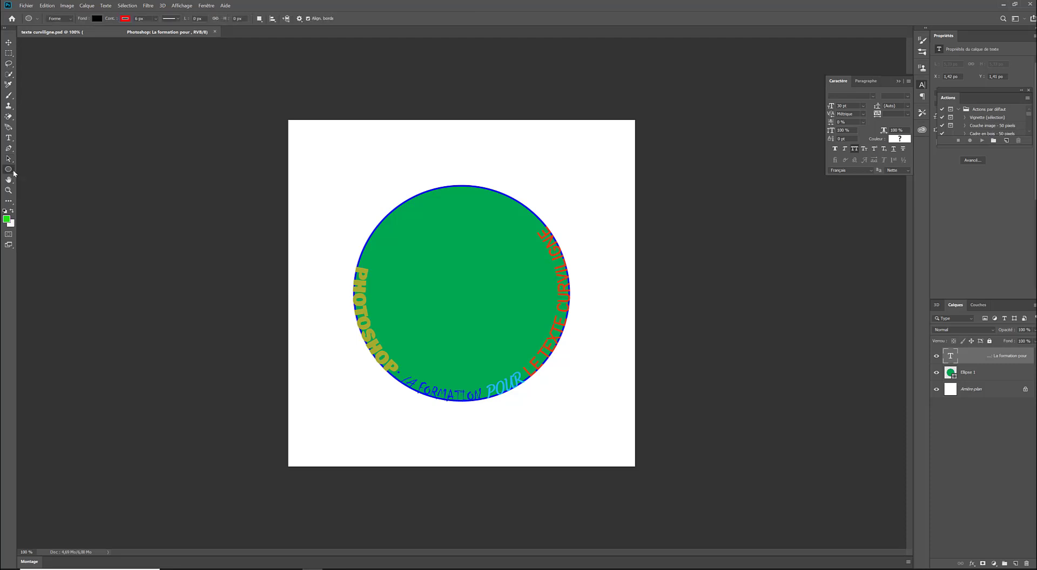
{"action": "right_click", "coordinate": [13, 173]}
{"action": "left_click", "coordinate": [47, 186]}
{"action": "left_click_drag", "start_coordinate": [441, 271], "coordinate": [474, 236]}
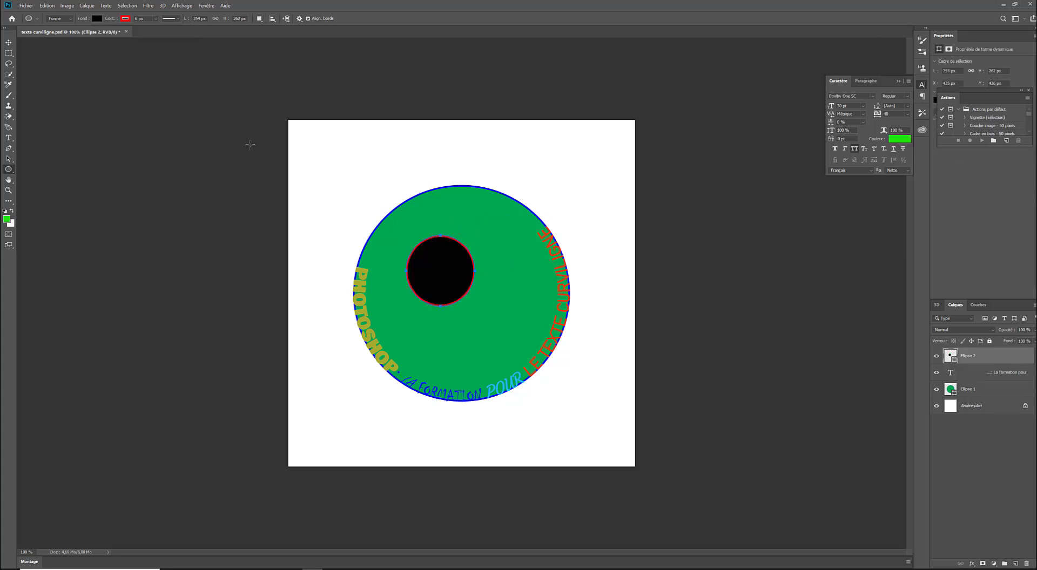
{"action": "key", "text": "v"}
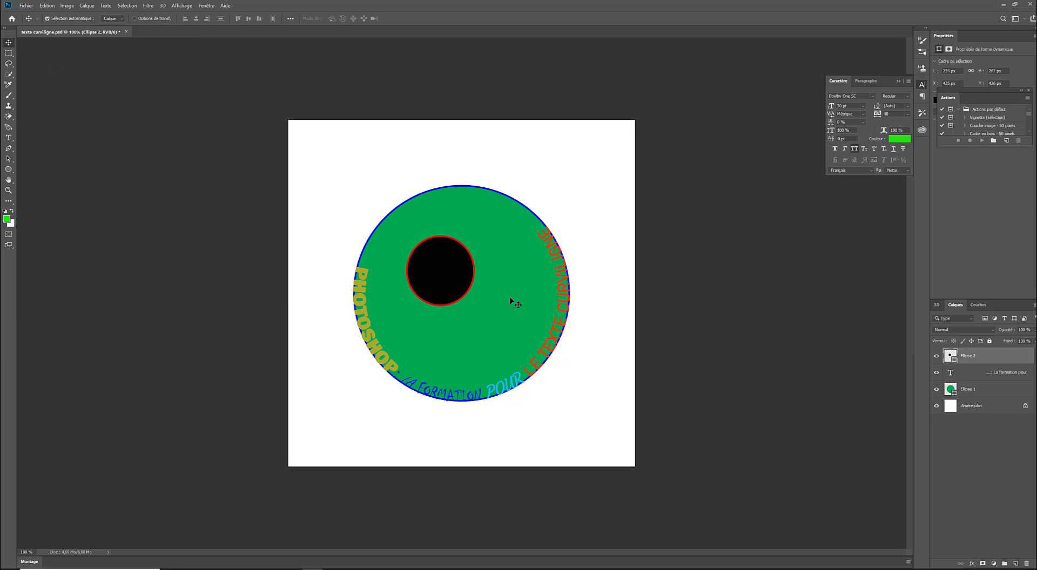
{"action": "left_click_drag", "start_coordinate": [443, 259], "coordinate": [466, 279]}
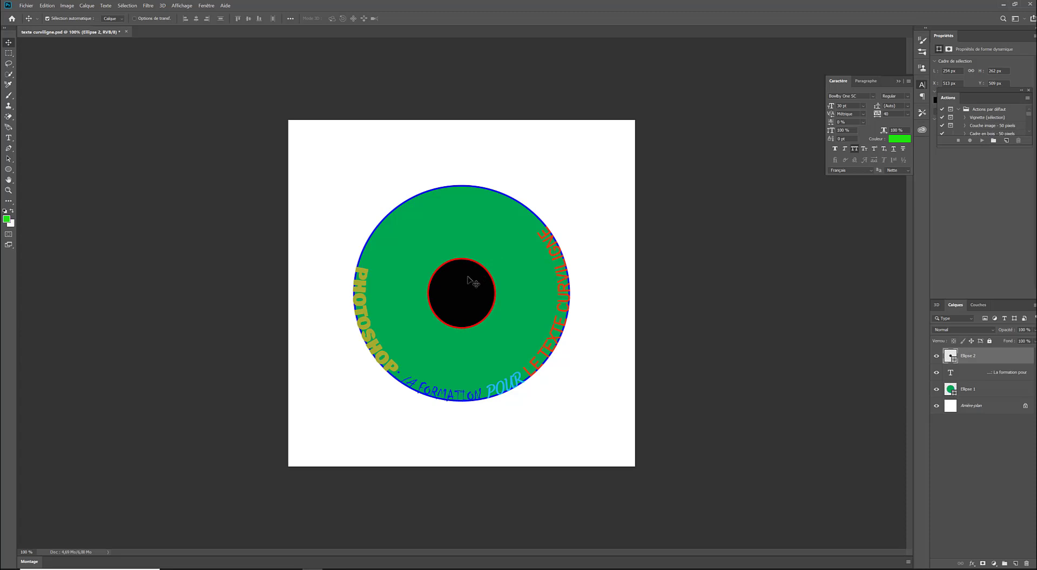
{"action": "right_click", "coordinate": [454, 286]}
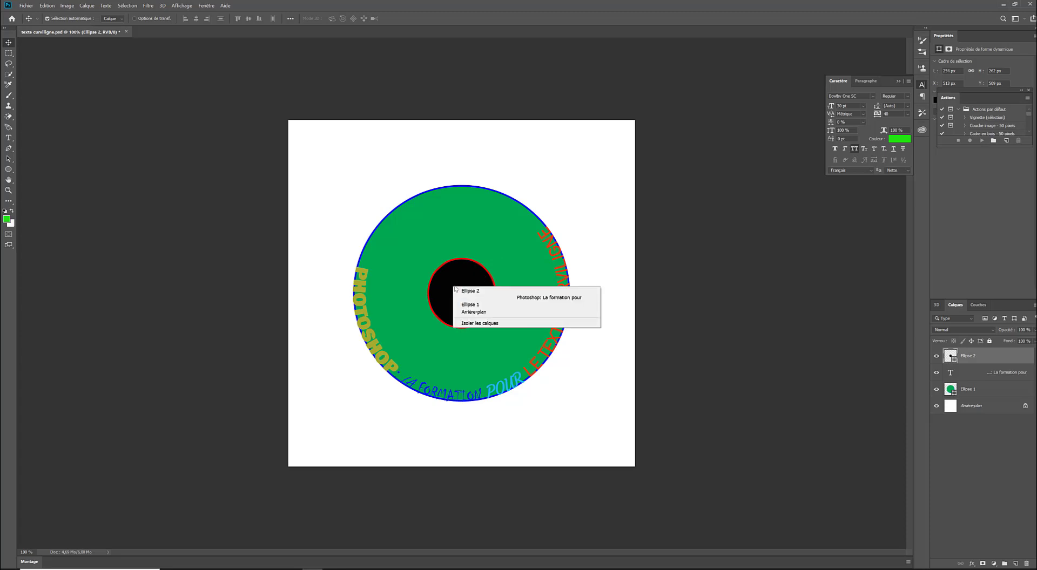
{"action": "left_click", "coordinate": [490, 218]}
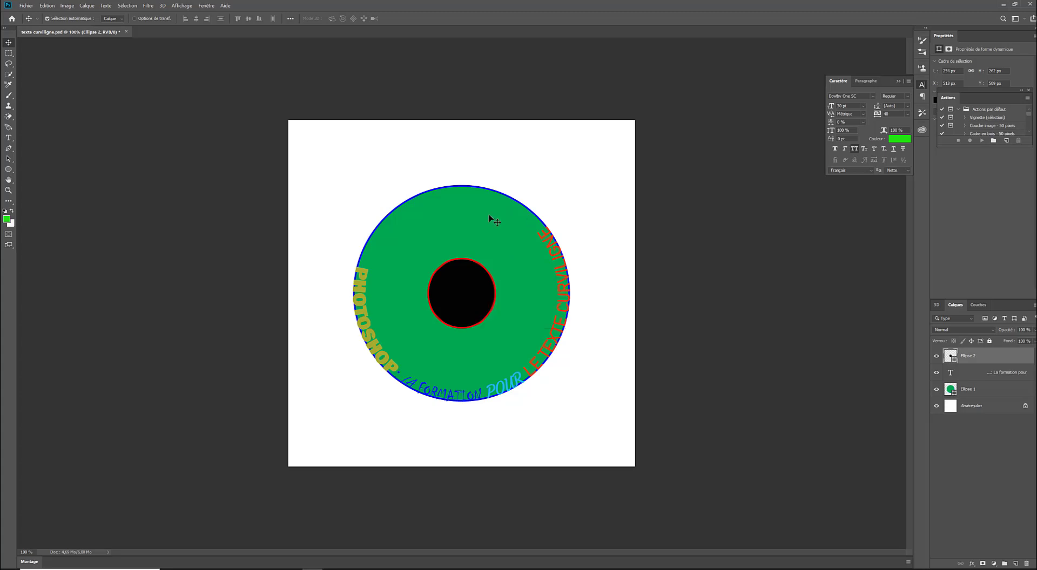